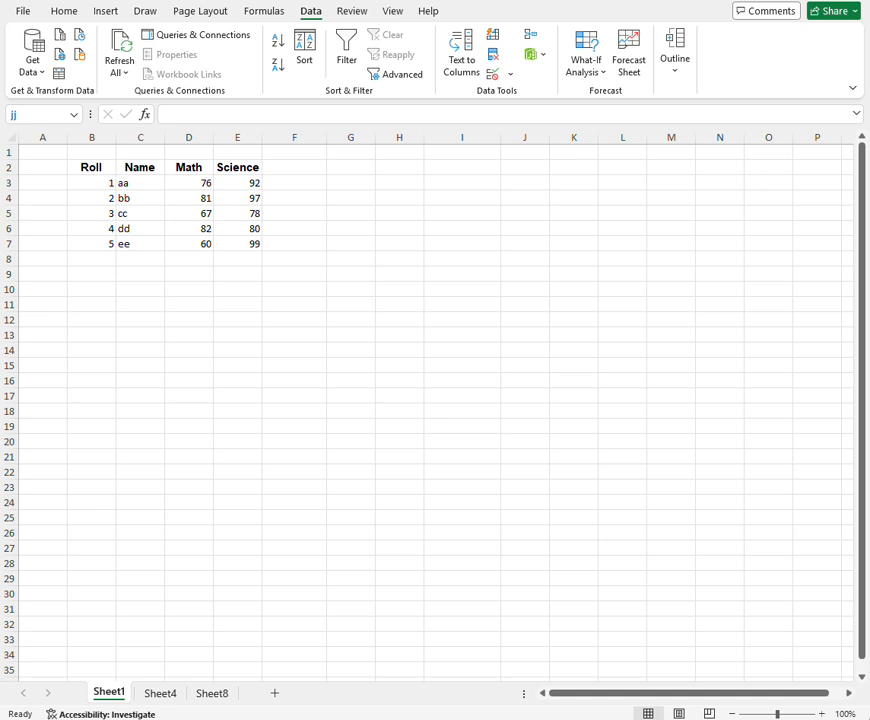
Step: Convert the range B2:E7 into a table, treating its first row as headers
{"action": "left_click", "coordinate": [86, 167]}
{"action": "left_click", "coordinate": [86, 167]}
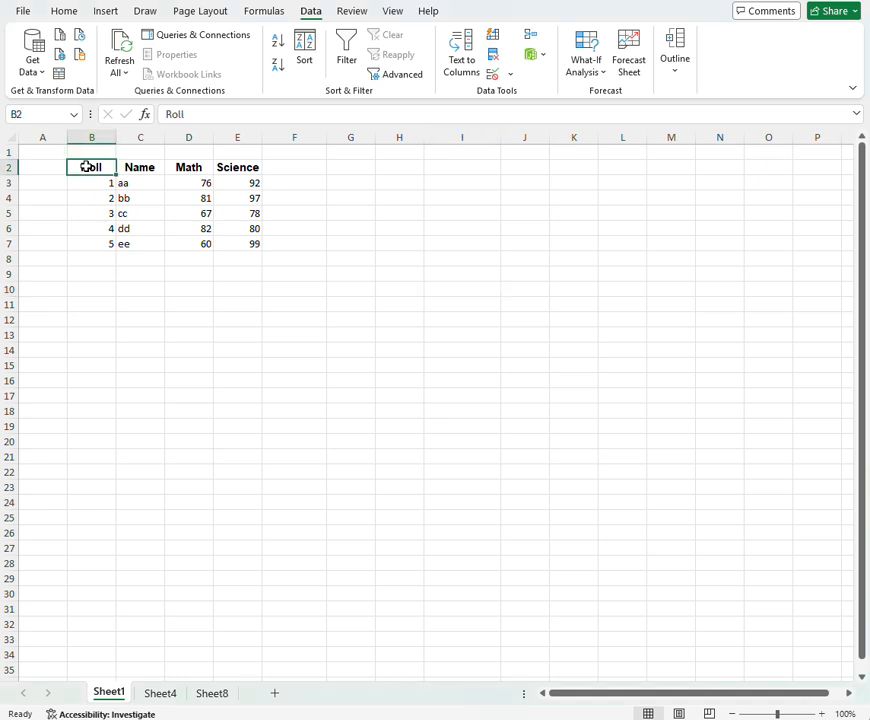
{"action": "key", "text": "shift+Right"}
{"action": "key", "text": "shift+Right"}
{"action": "key", "text": "shift+Right"}
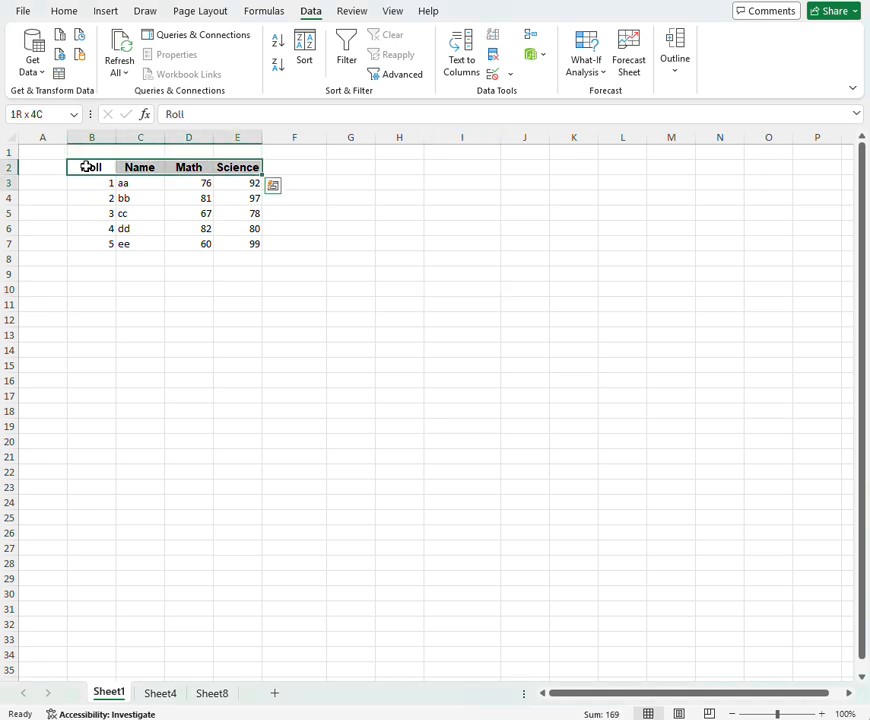
{"action": "key", "text": "shift+Down"}
{"action": "key", "text": "shift+Down"}
{"action": "key", "text": "shift+Down"}
{"action": "key", "text": "shift+Down"}
{"action": "key", "text": "shift+Down"}
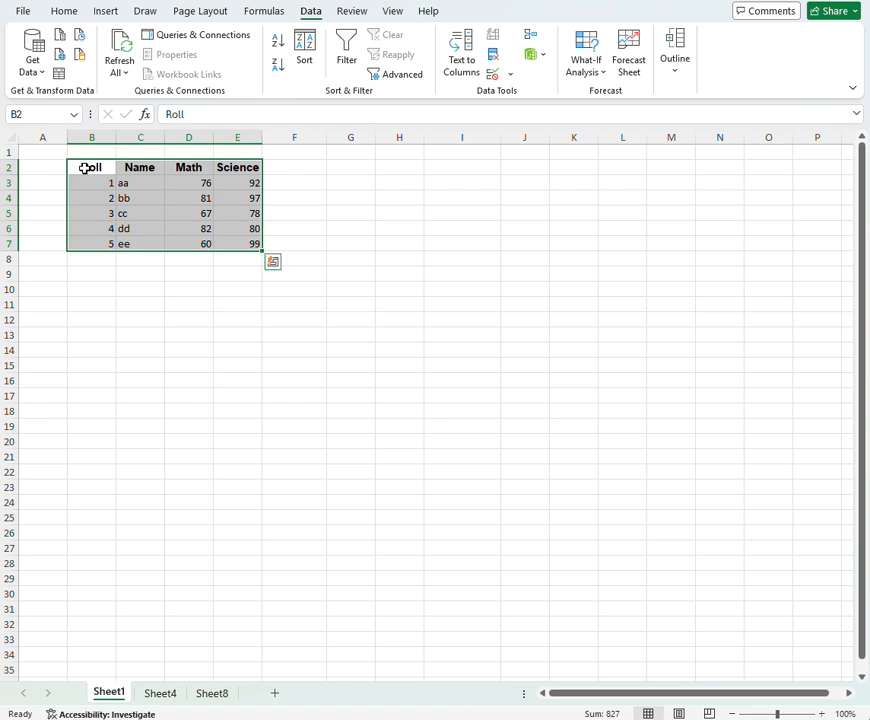
{"action": "left_click", "coordinate": [64, 13]}
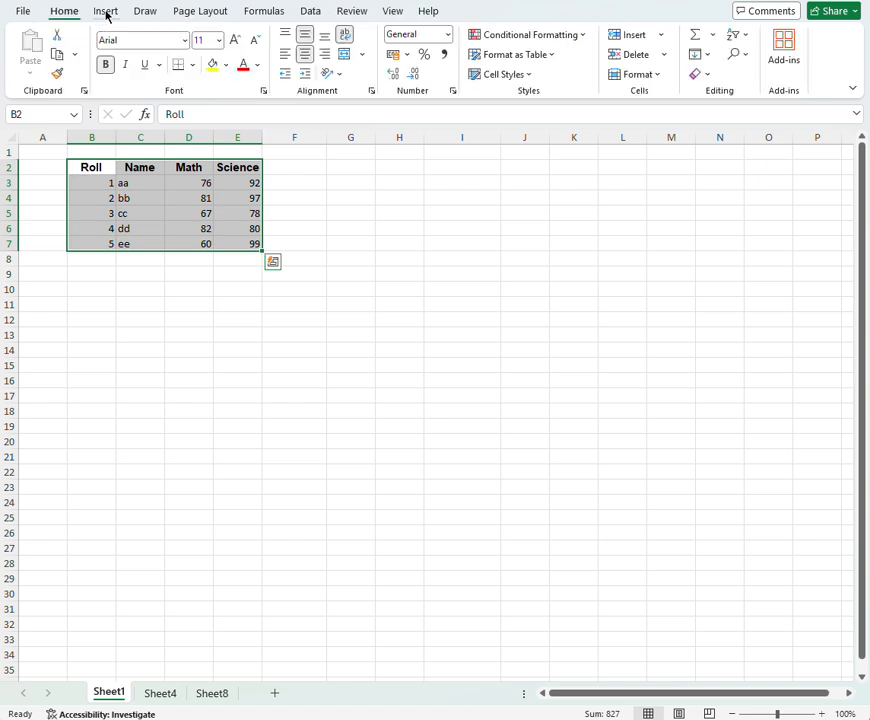
{"action": "left_click", "coordinate": [109, 13]}
{"action": "left_click", "coordinate": [146, 58]}
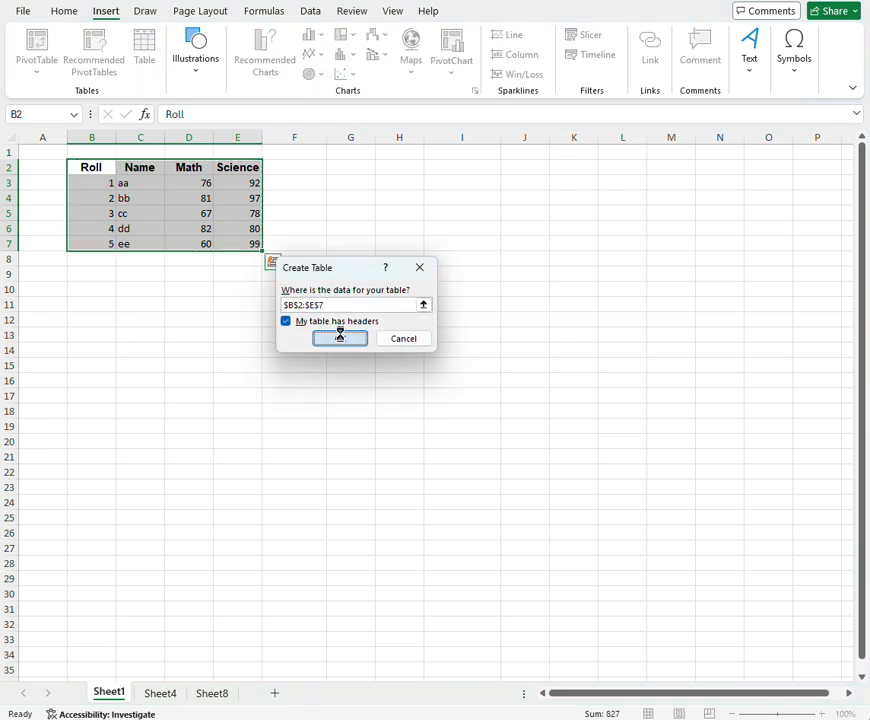
{"action": "left_click", "coordinate": [341, 339]}
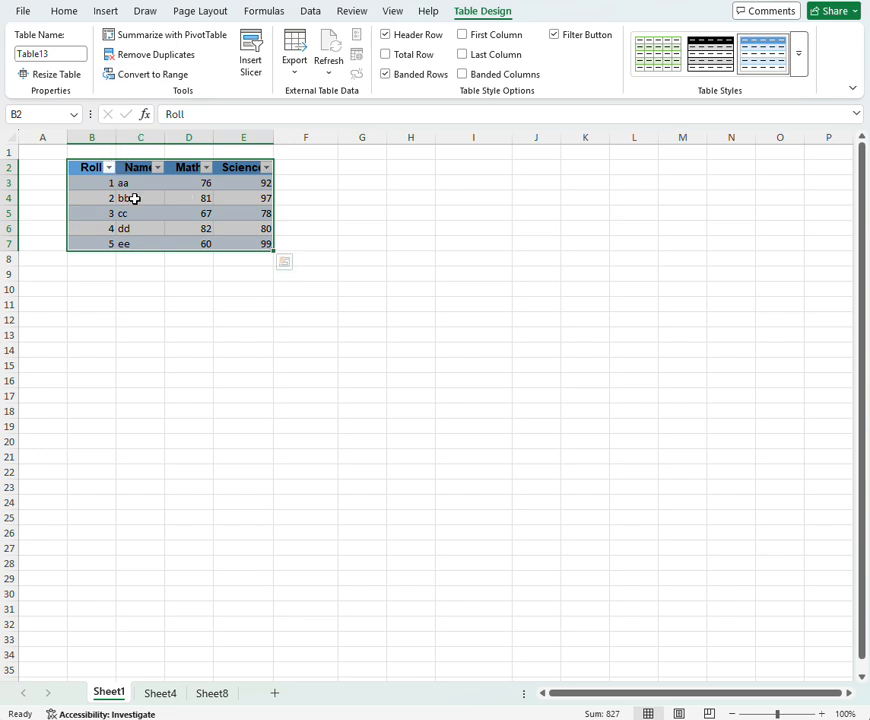
Step: Undo the table creation and convert B2:E7 into a table with the "My table has headers" option turned off
{"action": "key", "text": "ctrl+z"}
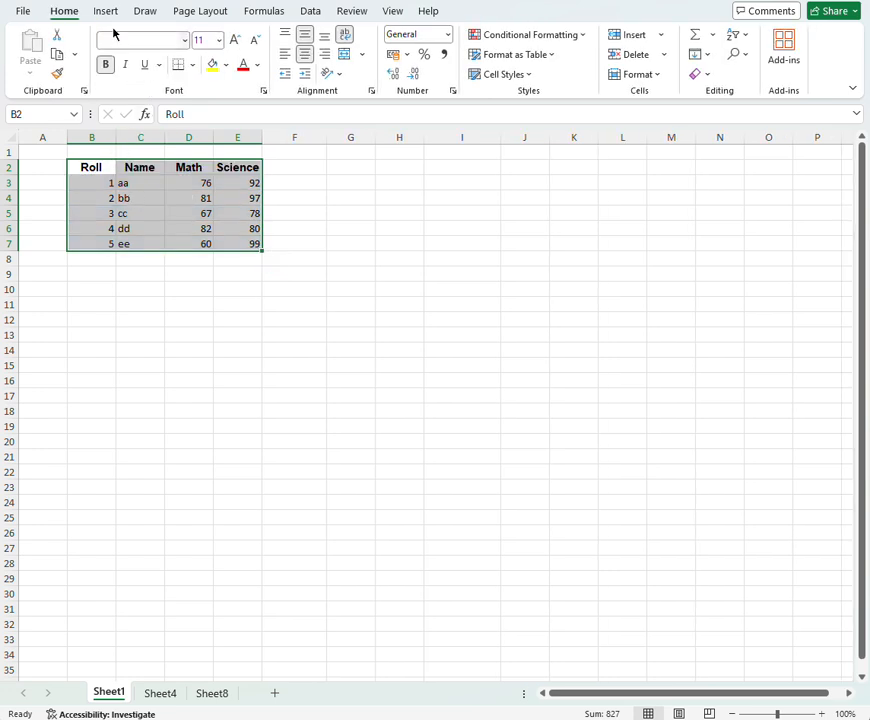
{"action": "left_click", "coordinate": [105, 12]}
{"action": "left_click", "coordinate": [144, 52]}
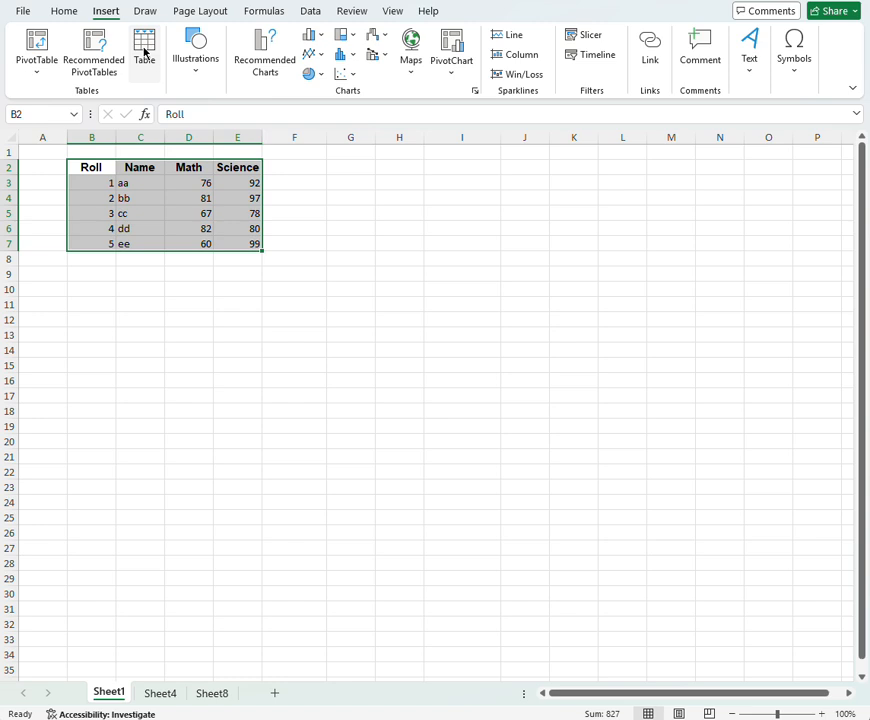
{"action": "left_click", "coordinate": [286, 322]}
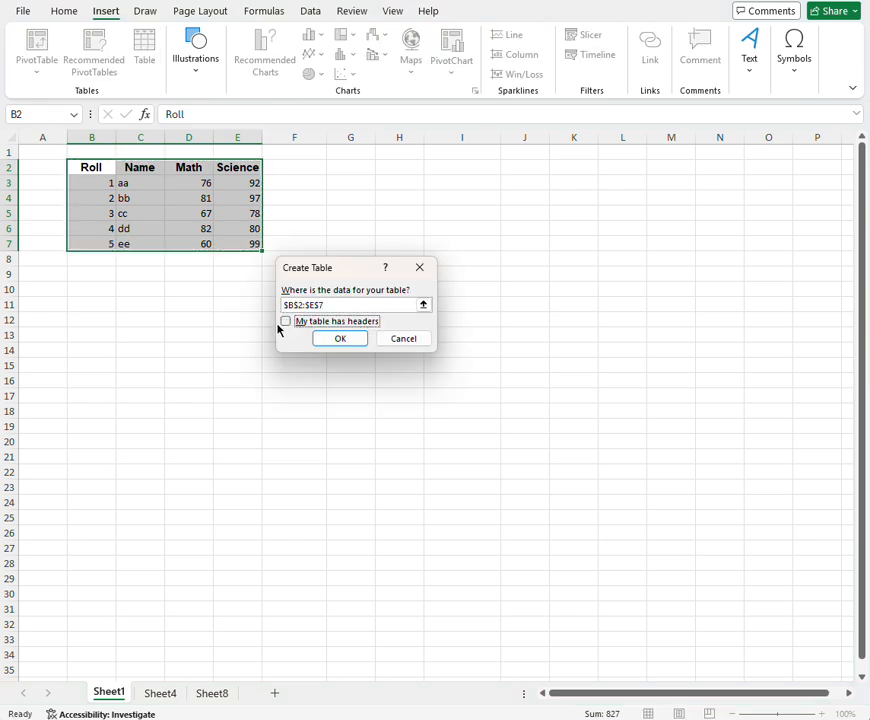
{"action": "left_click", "coordinate": [346, 341]}
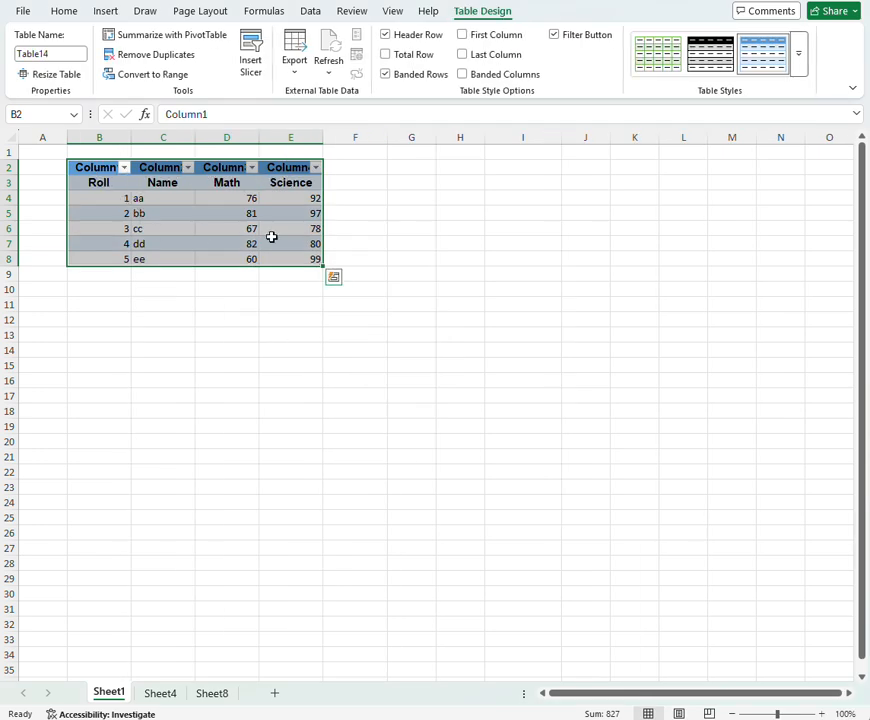
Step: Filter the table's first column to exclude the value 2, and undo the filter
{"action": "left_click", "coordinate": [123, 168]}
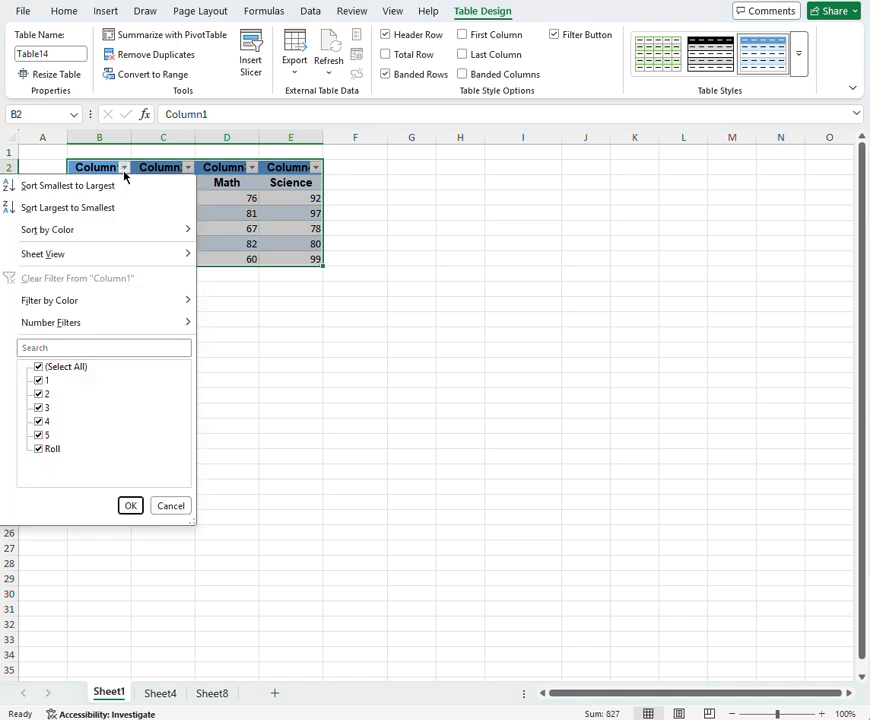
{"action": "left_click", "coordinate": [39, 395]}
{"action": "left_click", "coordinate": [39, 396]}
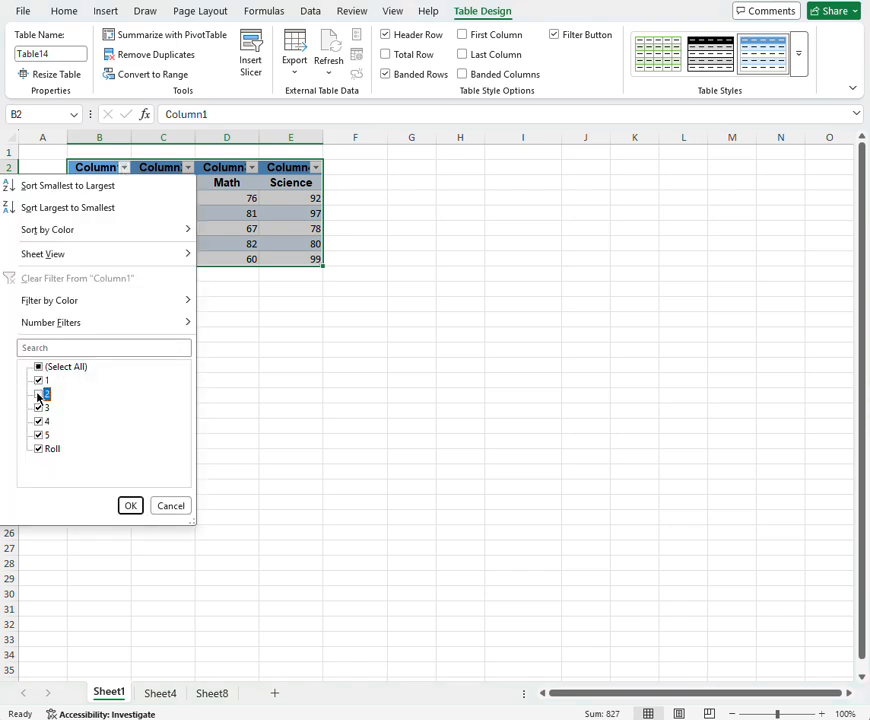
{"action": "left_click", "coordinate": [130, 506]}
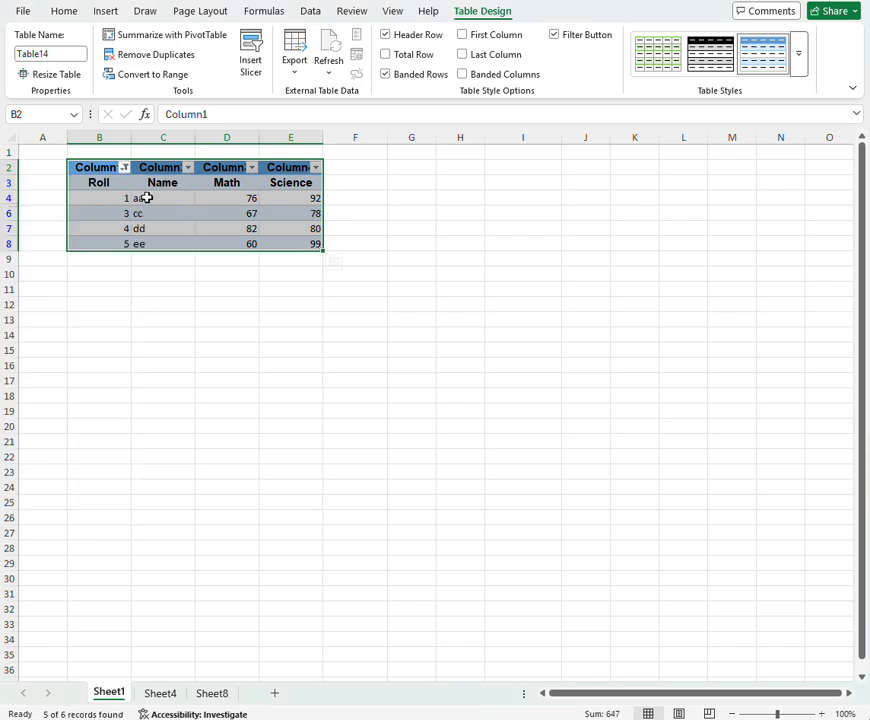
{"action": "key", "text": "ctrl+z"}
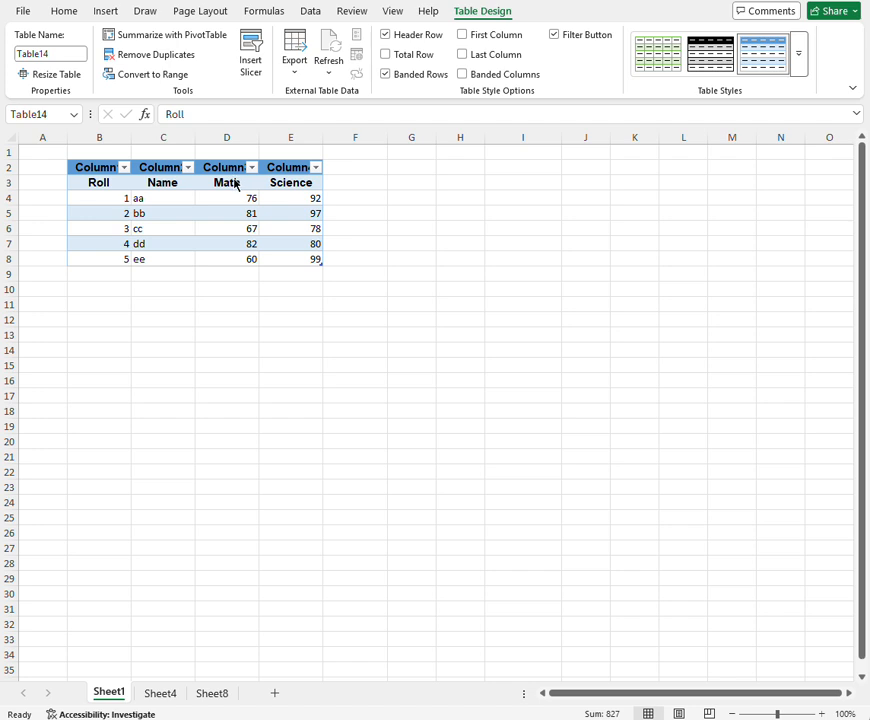
Step: Sort the table by the Math marks column in ascending order, and undo the sort
{"action": "key", "text": "ctrl+a"}
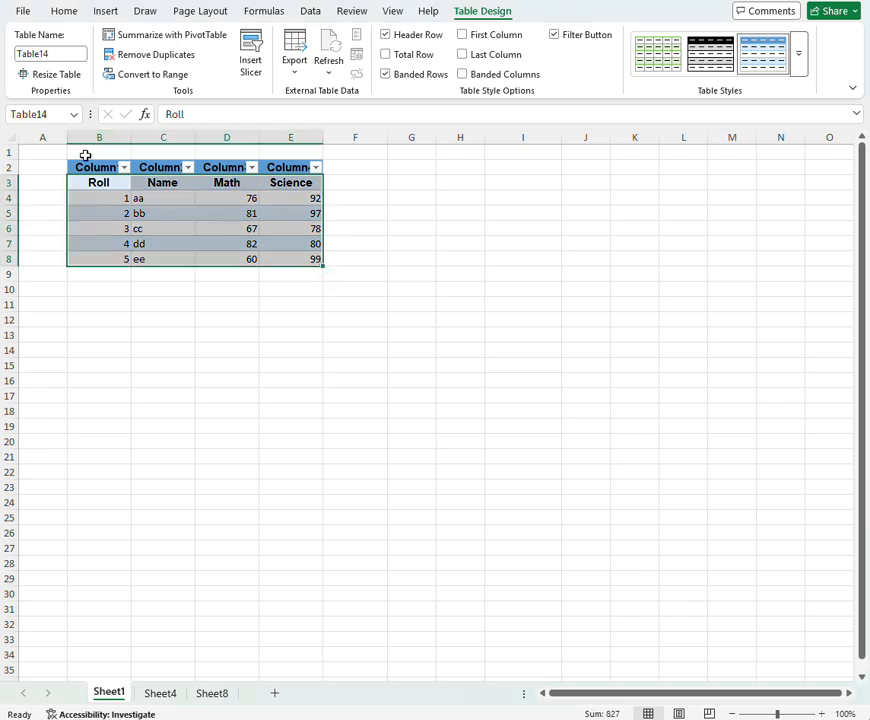
{"action": "left_click", "coordinate": [251, 167]}
{"action": "left_click", "coordinate": [168, 188]}
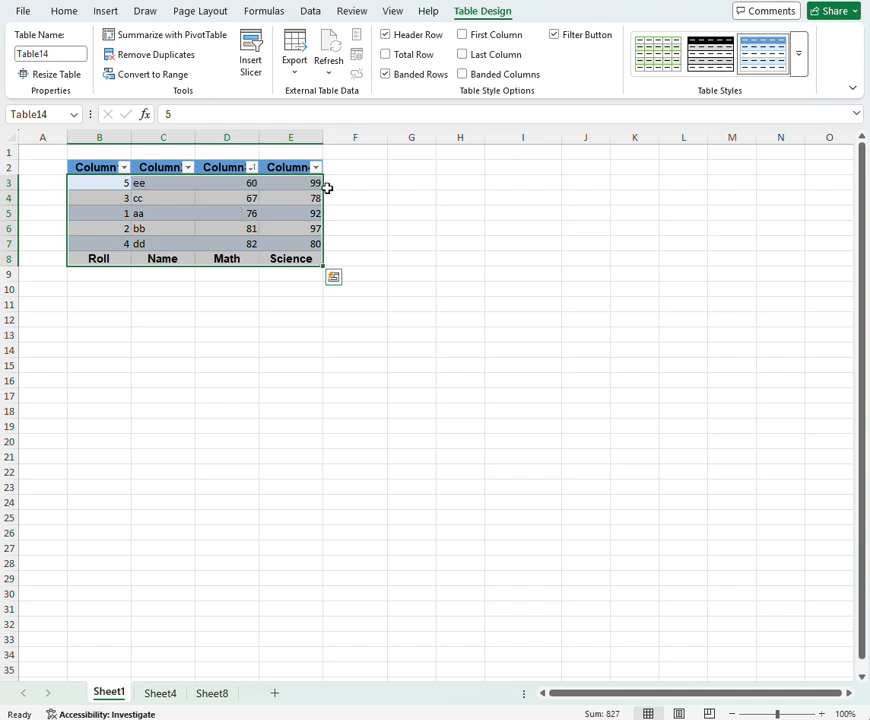
{"action": "key", "text": "alt+Tab"}
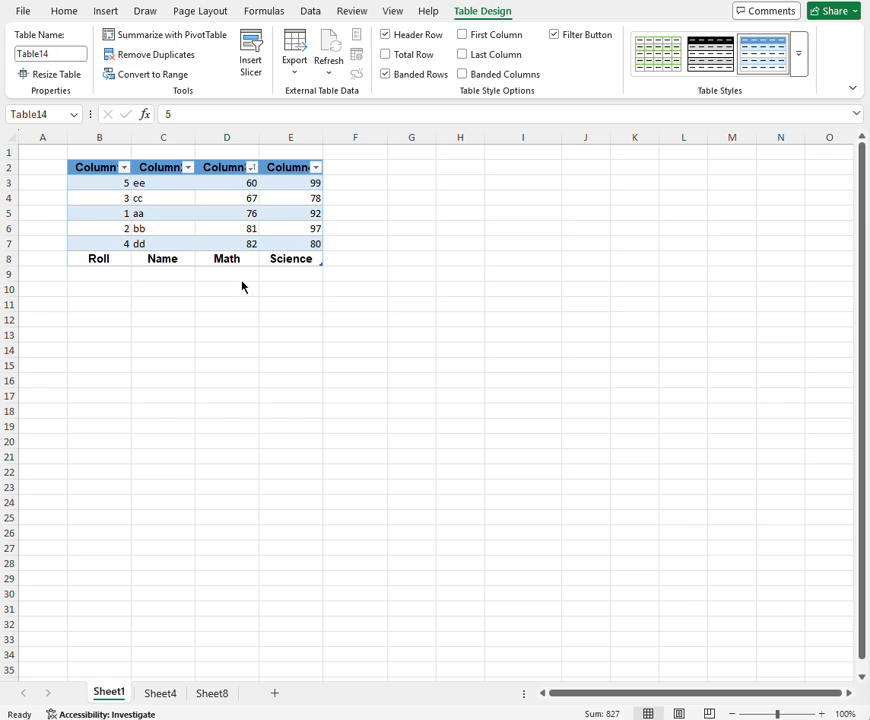
{"action": "left_click", "coordinate": [214, 323]}
{"action": "key", "text": "ctrl+z"}
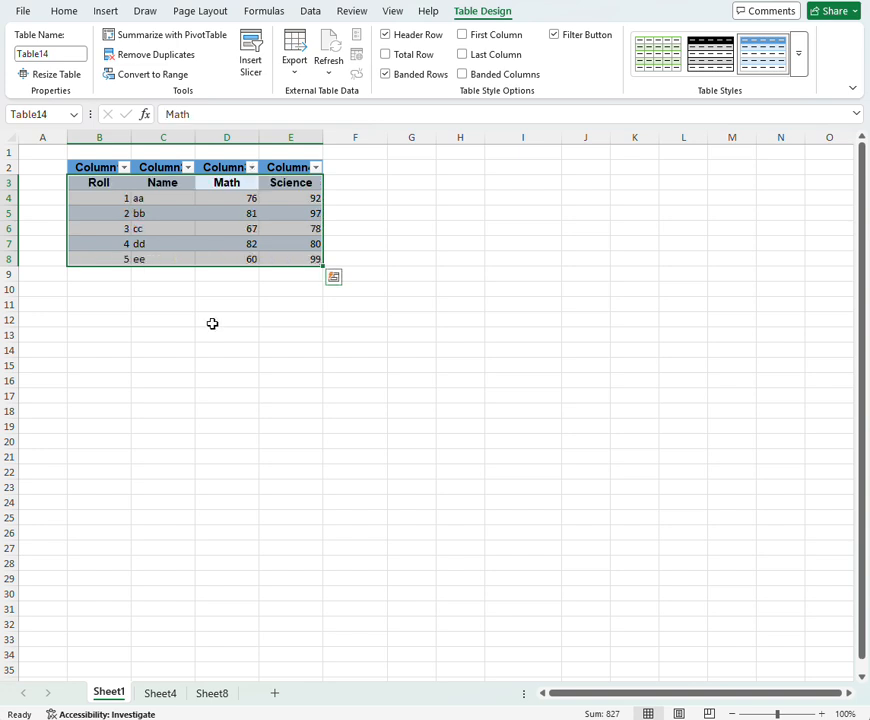
Step: Enter "vv" in cell C11 below the table and "gg" in cell H6 beside it
{"action": "left_click", "coordinate": [153, 315]}
{"action": "left_click", "coordinate": [160, 303]}
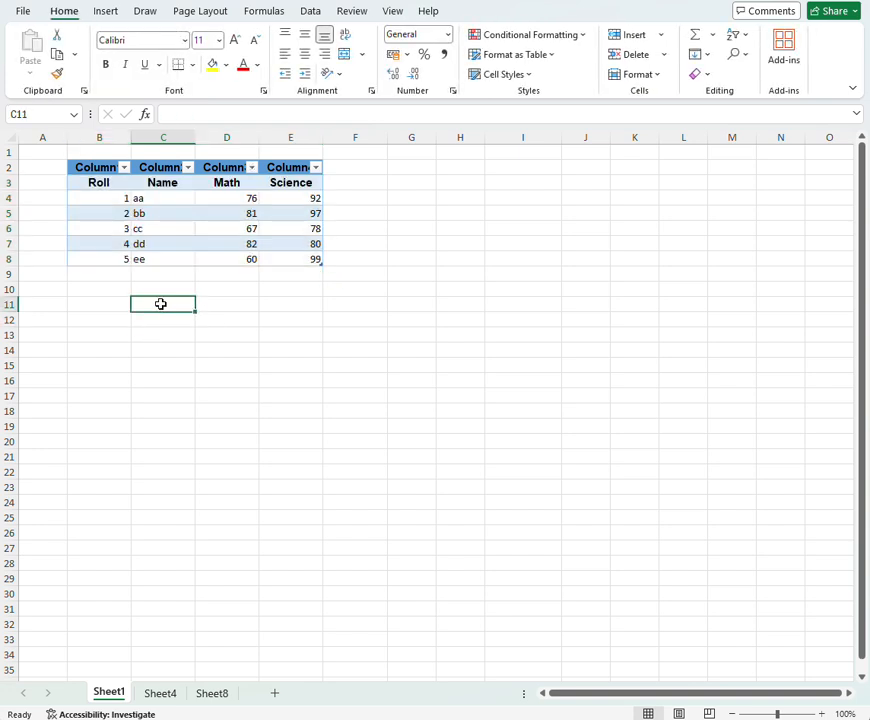
{"action": "type", "text": "vv"}
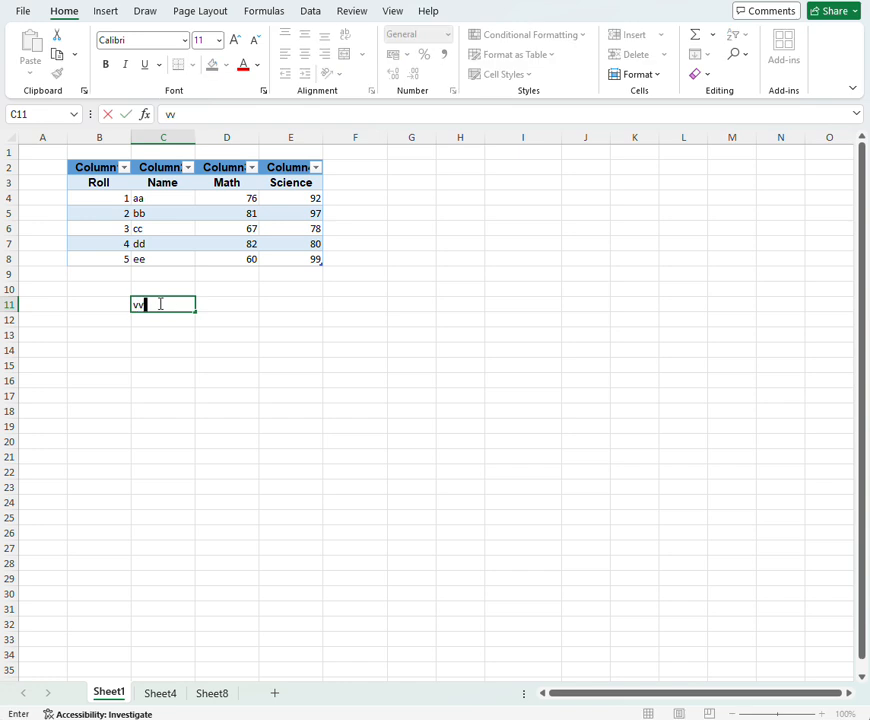
{"action": "left_click", "coordinate": [447, 230]}
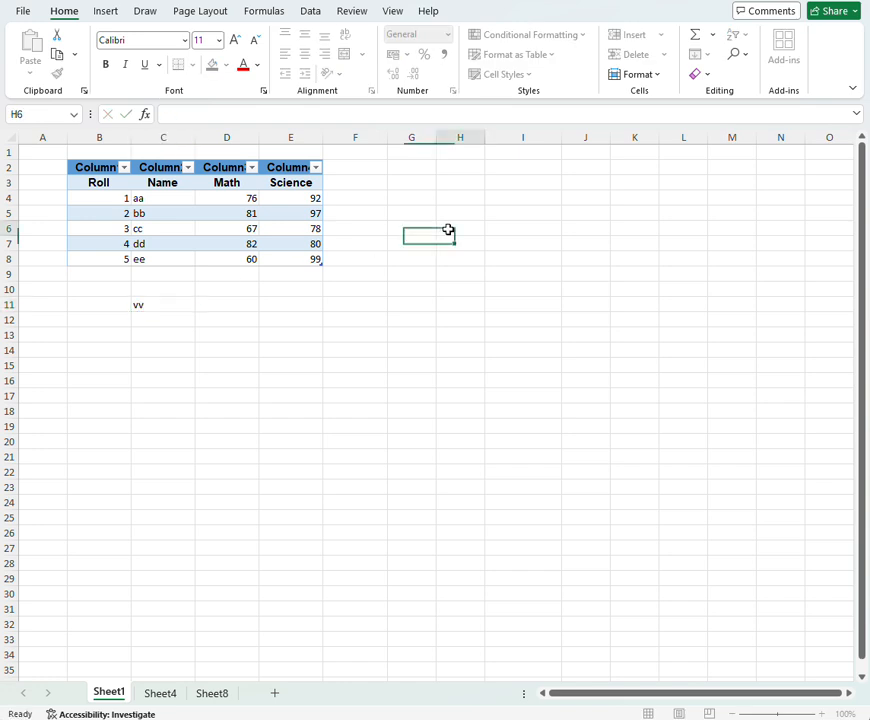
{"action": "type", "text": "gg"}
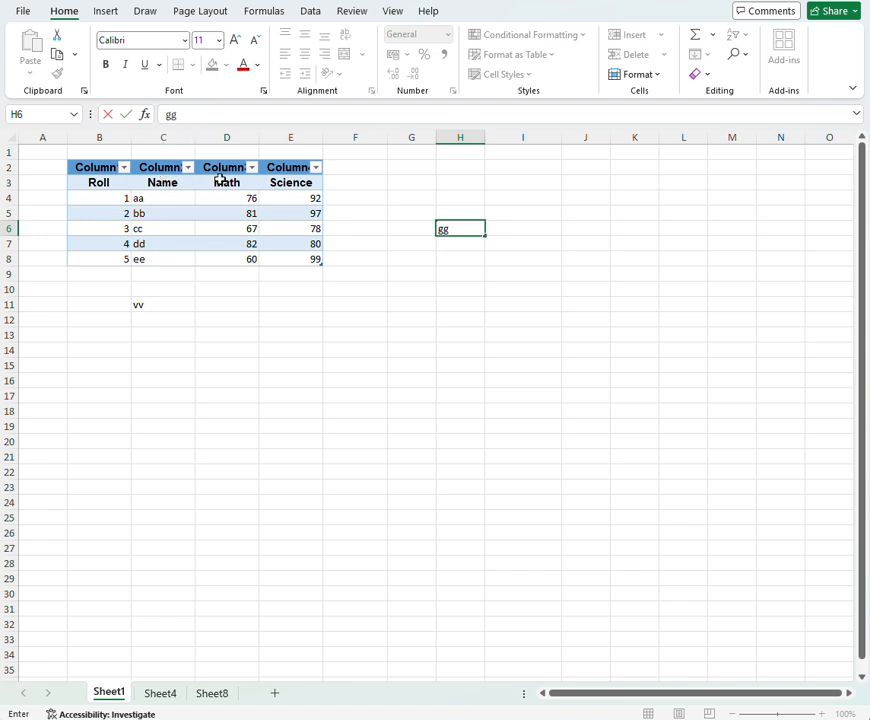
Step: Insert a table column to the left of the Name column
{"action": "left_click", "coordinate": [165, 213]}
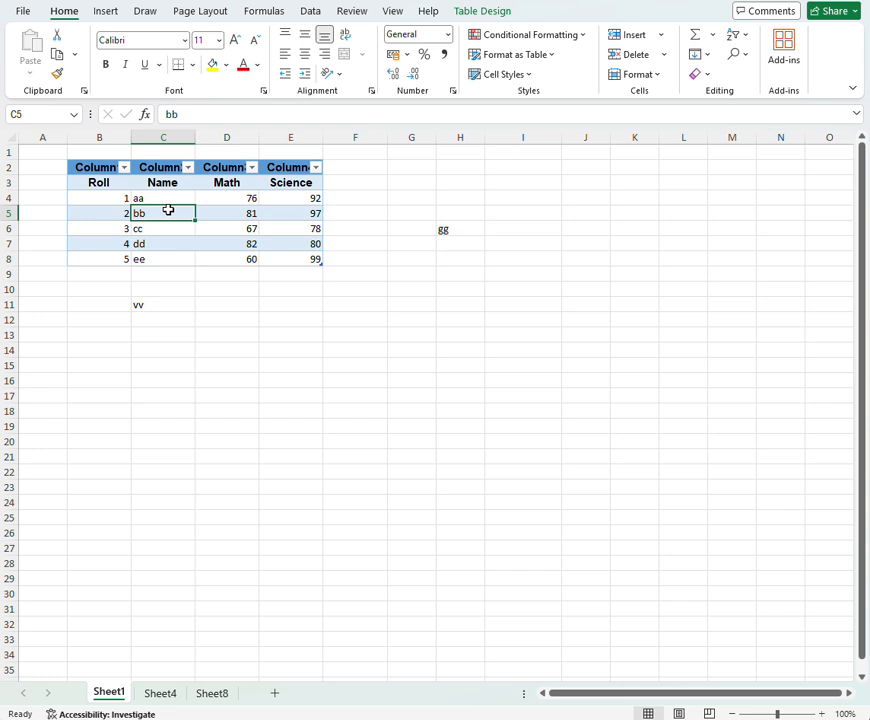
{"action": "right_click", "coordinate": [168, 210]}
{"action": "mouse_move", "coordinate": [228, 388]}
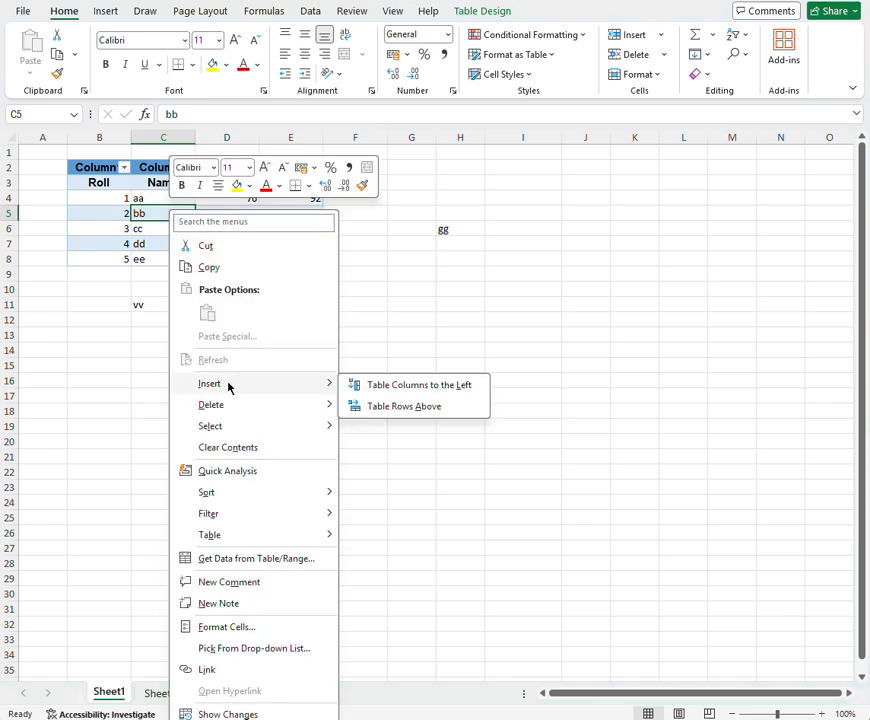
{"action": "left_click", "coordinate": [393, 388]}
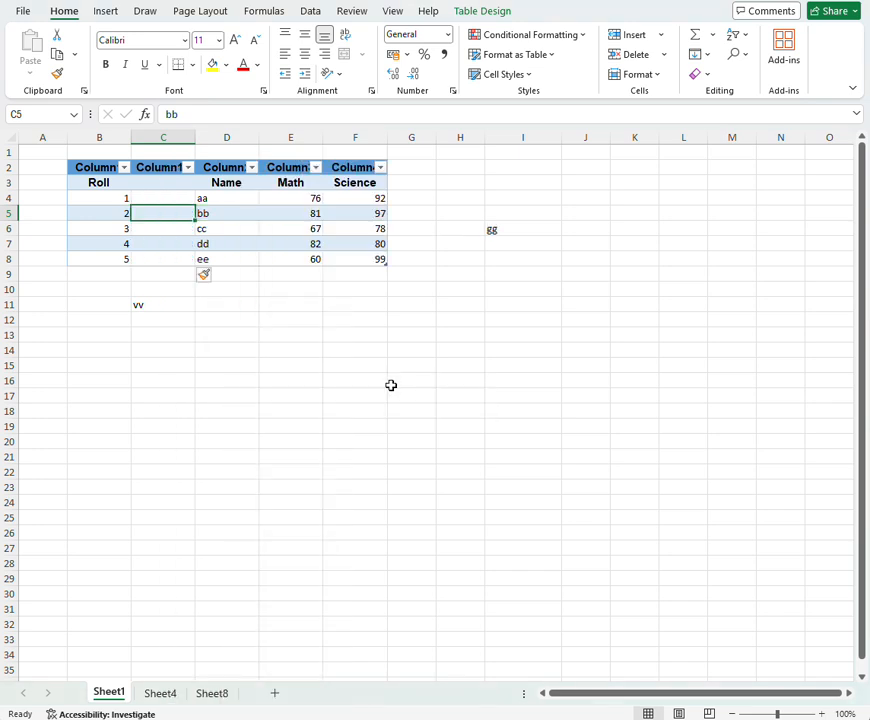
{"action": "left_click", "coordinate": [167, 210]}
Step: Insert a table row above the "cc" row
{"action": "left_click", "coordinate": [221, 227]}
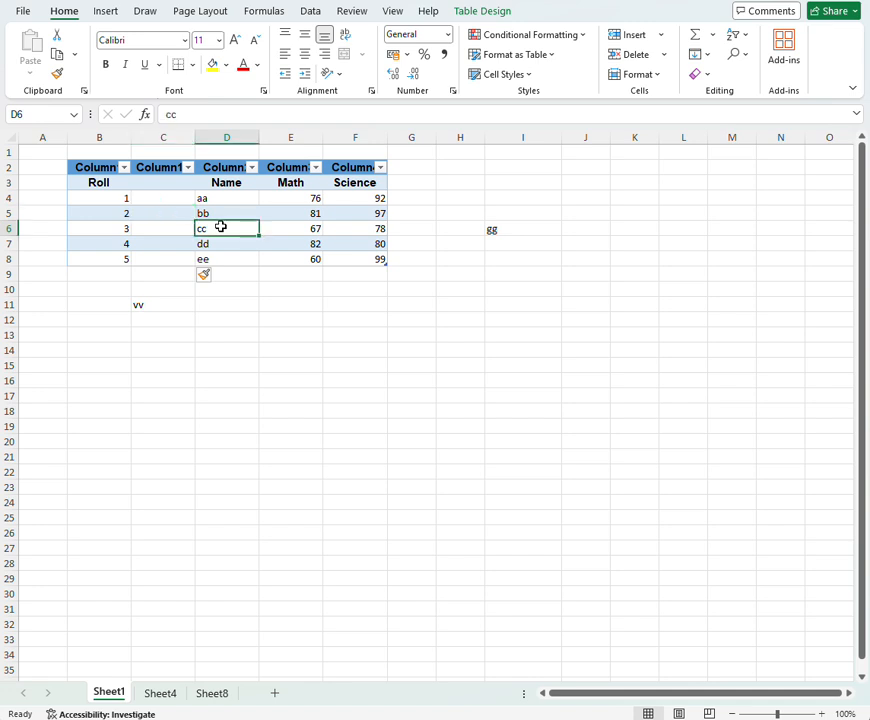
{"action": "right_click", "coordinate": [221, 227]}
{"action": "mouse_move", "coordinate": [287, 396]}
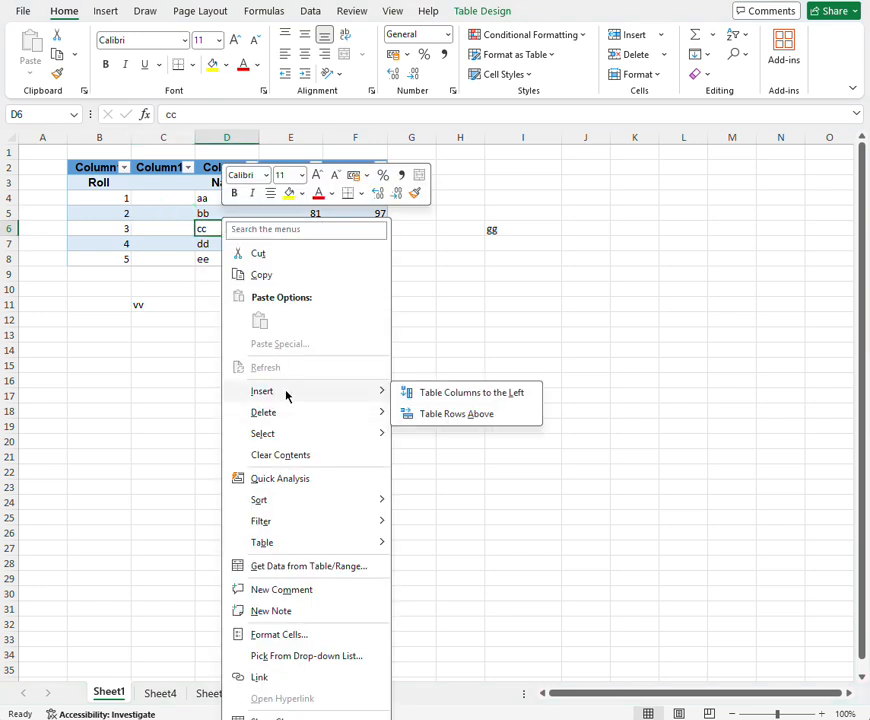
{"action": "left_click", "coordinate": [449, 424]}
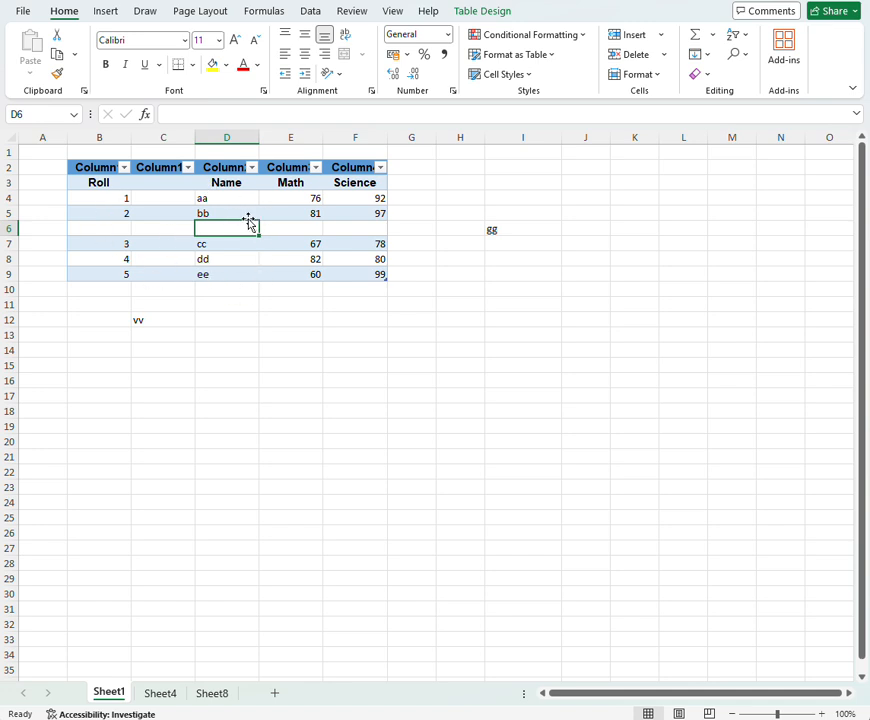
Step: Undo the inserted row and column, the two text entries and the table conversion, restoring the plain range
{"action": "key", "text": "ctrl+z"}
{"action": "key", "text": "ctrl+z"}
{"action": "key", "text": "ctrl+z"}
{"action": "key", "text": "ctrl+z"}
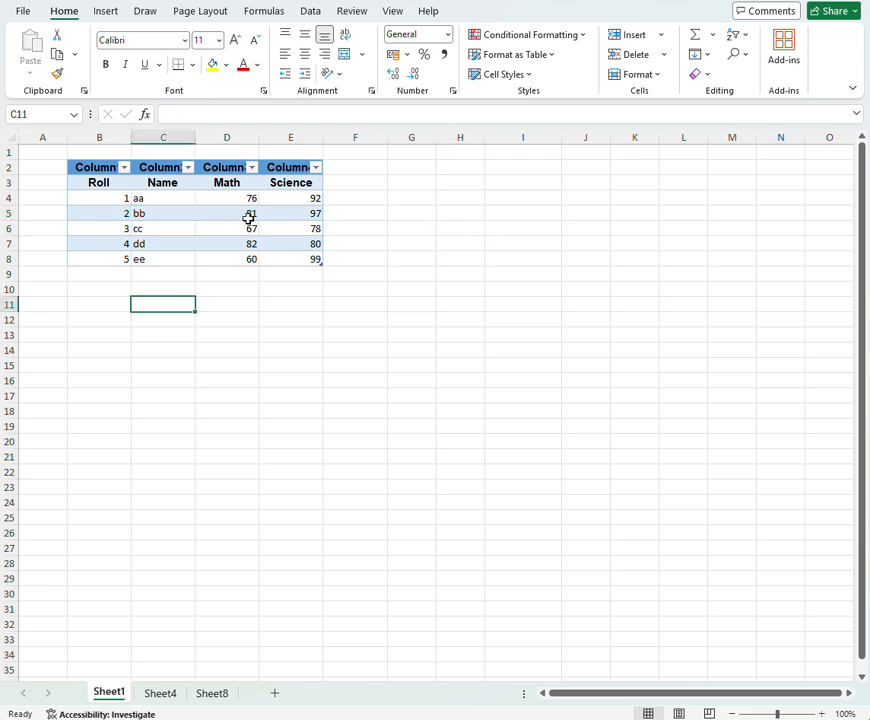
{"action": "key", "text": "ctrl+z"}
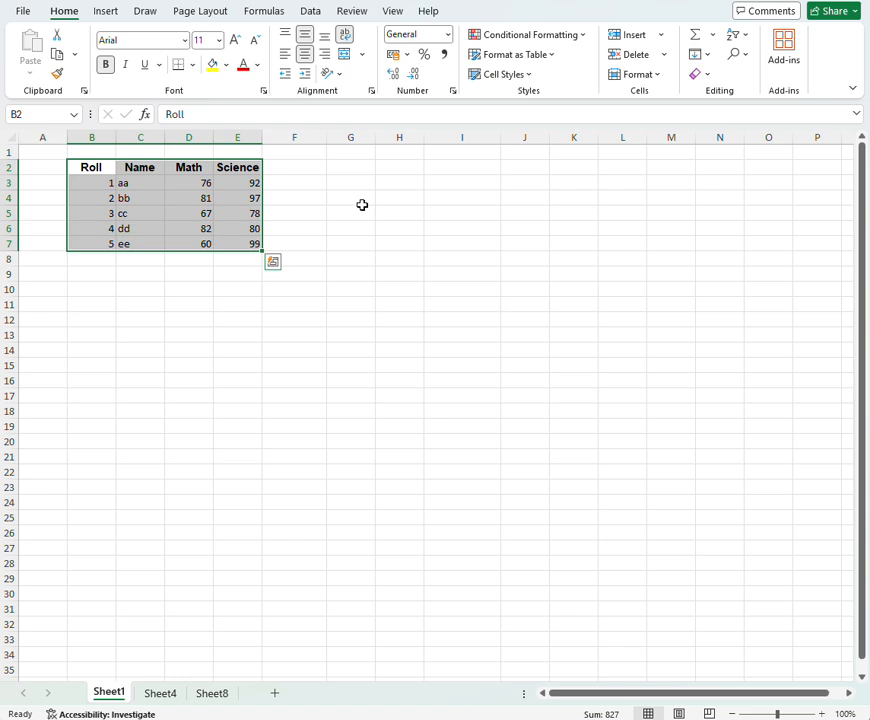
Step: Insert a 2-D line chart with markers from the Name, Math and Science columns, headers included (C2:E7)
{"action": "key", "text": "alt+F11"}
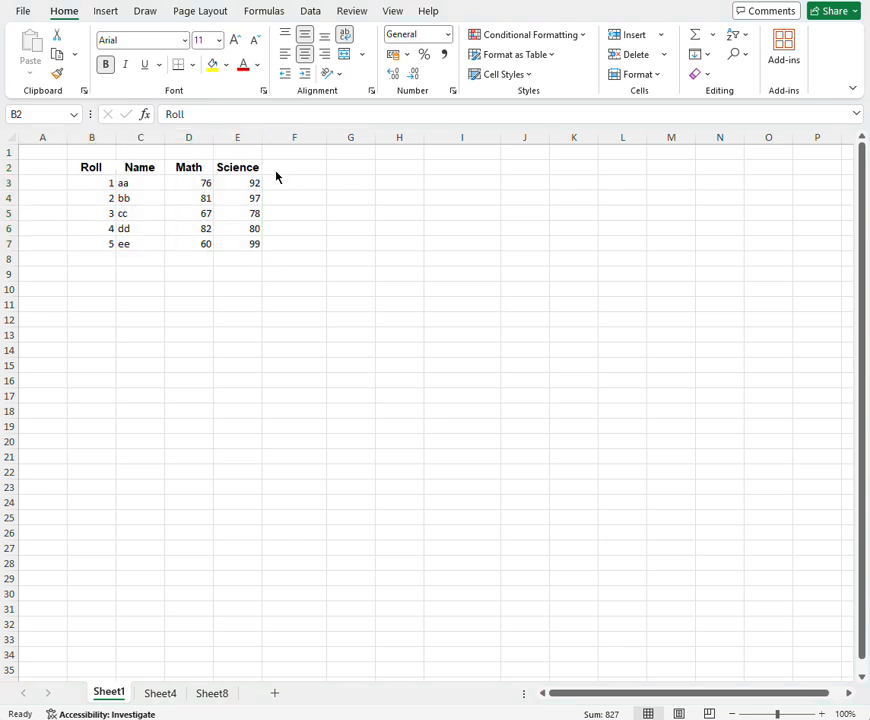
{"action": "left_click", "coordinate": [130, 171]}
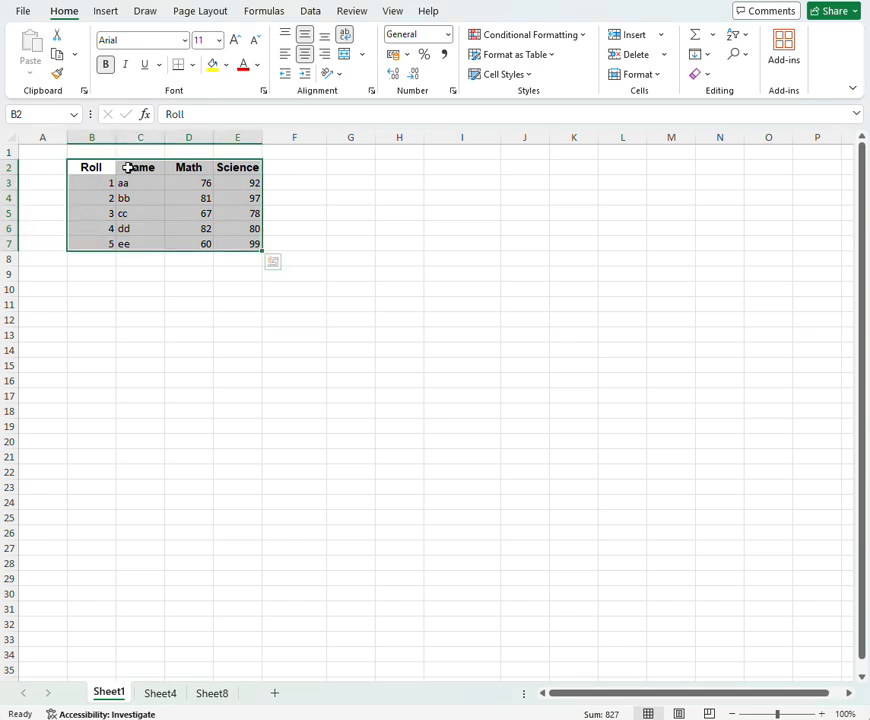
{"action": "left_click", "coordinate": [128, 168]}
{"action": "key", "text": "ctrl+shift+Right"}
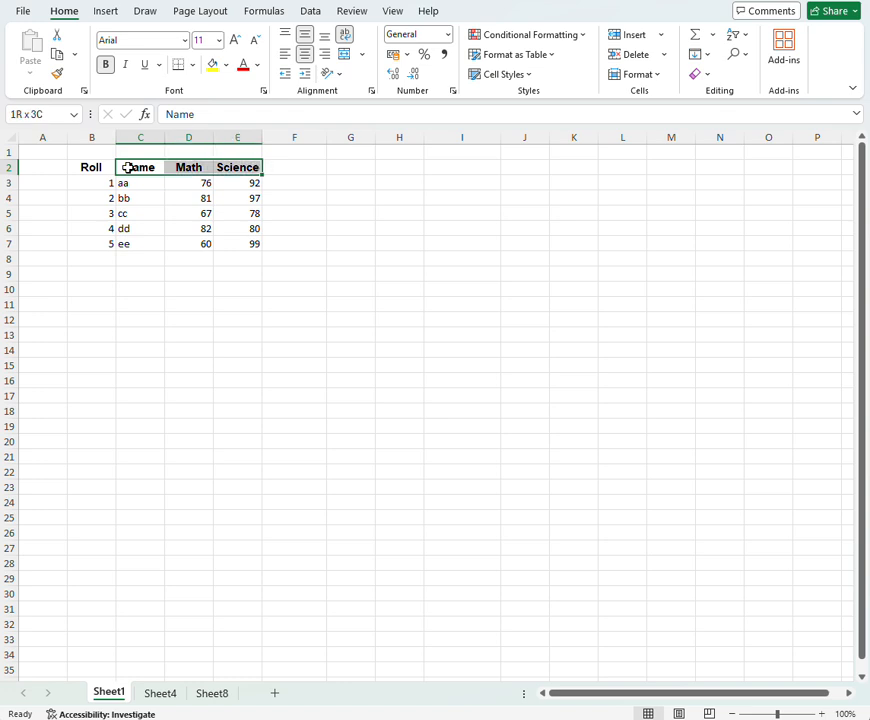
{"action": "key", "text": "shift+Down"}
{"action": "key", "text": "shift+Down"}
{"action": "key", "text": "shift+Down"}
{"action": "key", "text": "shift+Down"}
{"action": "key", "text": "shift+Down"}
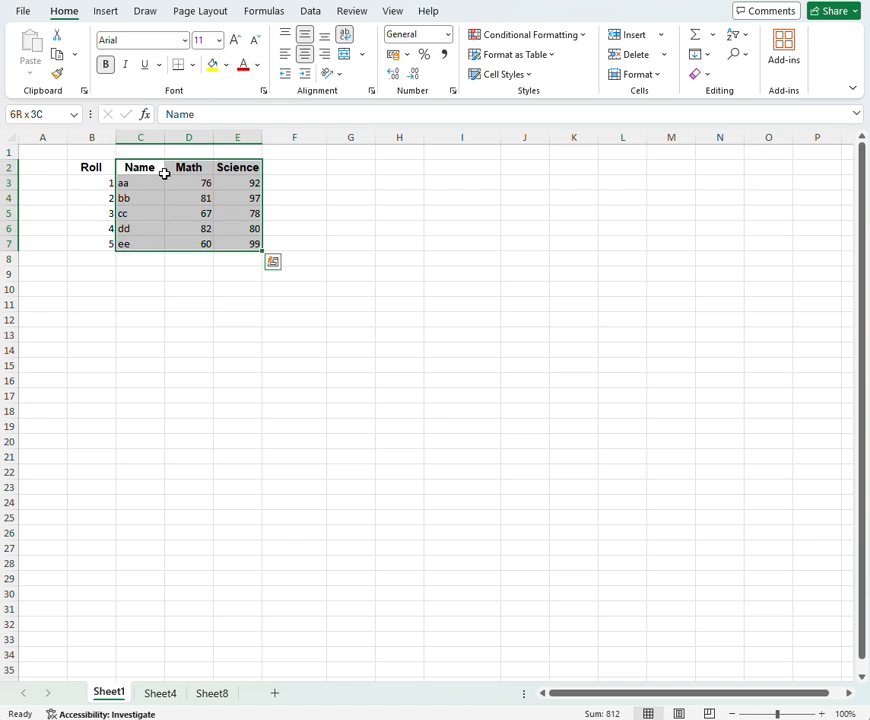
{"action": "left_click", "coordinate": [107, 12]}
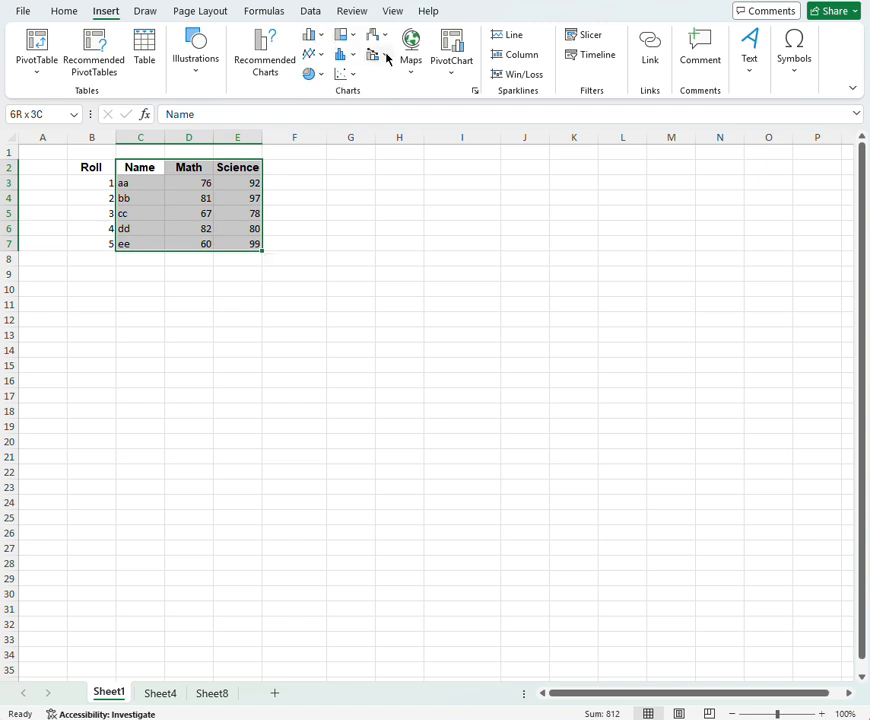
{"action": "left_click", "coordinate": [319, 57]}
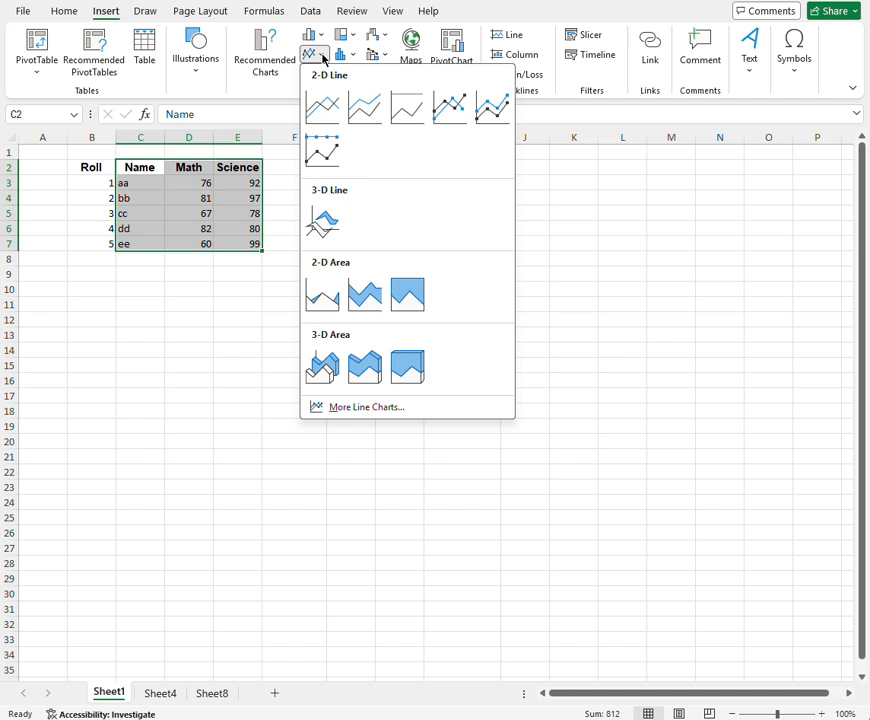
{"action": "left_click", "coordinate": [449, 118]}
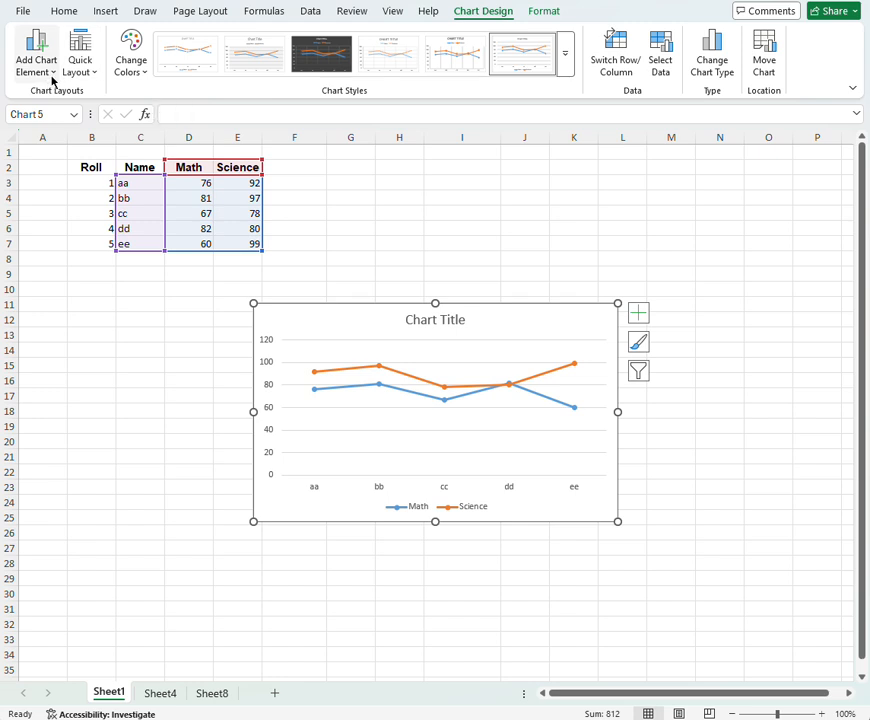
{"action": "left_click", "coordinate": [95, 75]}
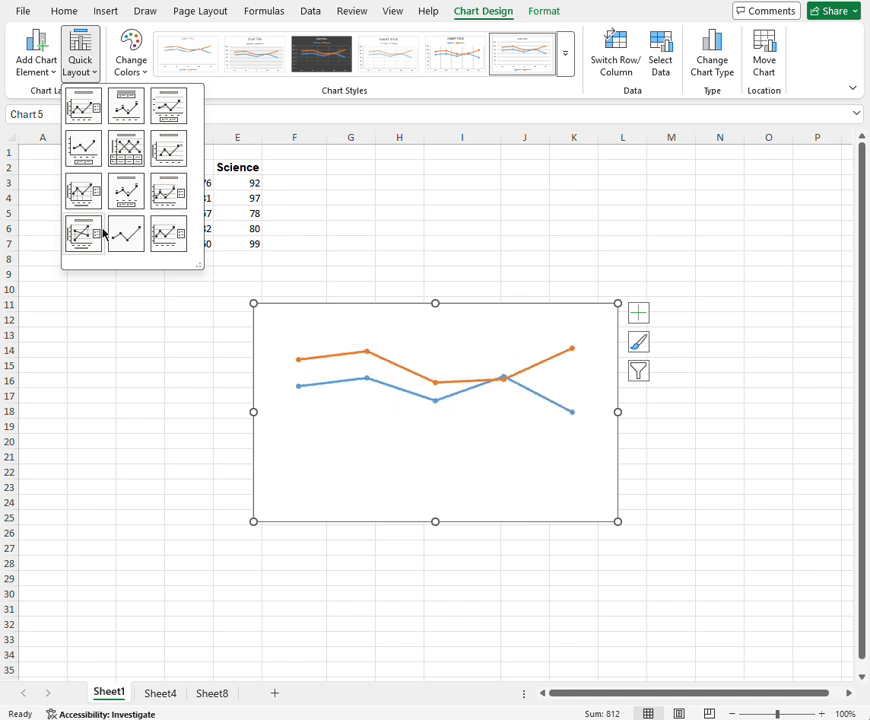
{"action": "left_click", "coordinate": [90, 74]}
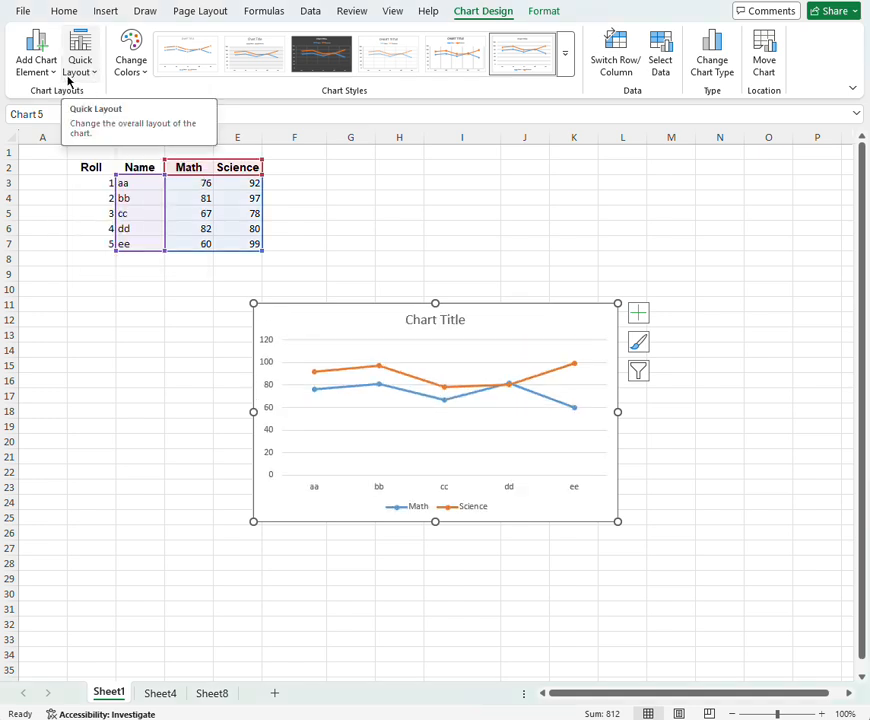
Step: Add a primary horizontal axis title to the line chart with the text "name"
{"action": "left_click", "coordinate": [52, 75]}
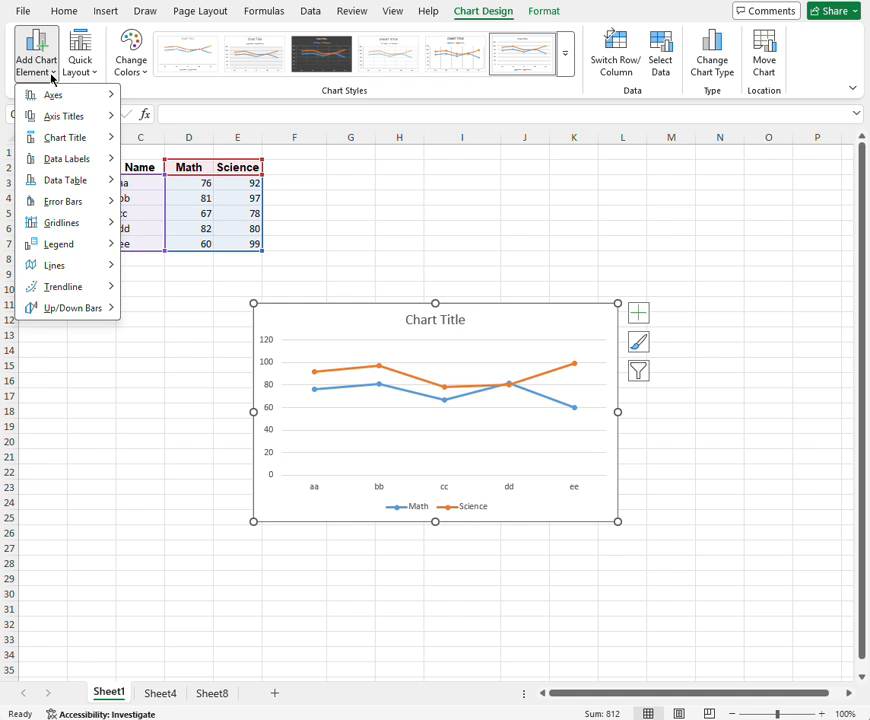
{"action": "mouse_move", "coordinate": [65, 117]}
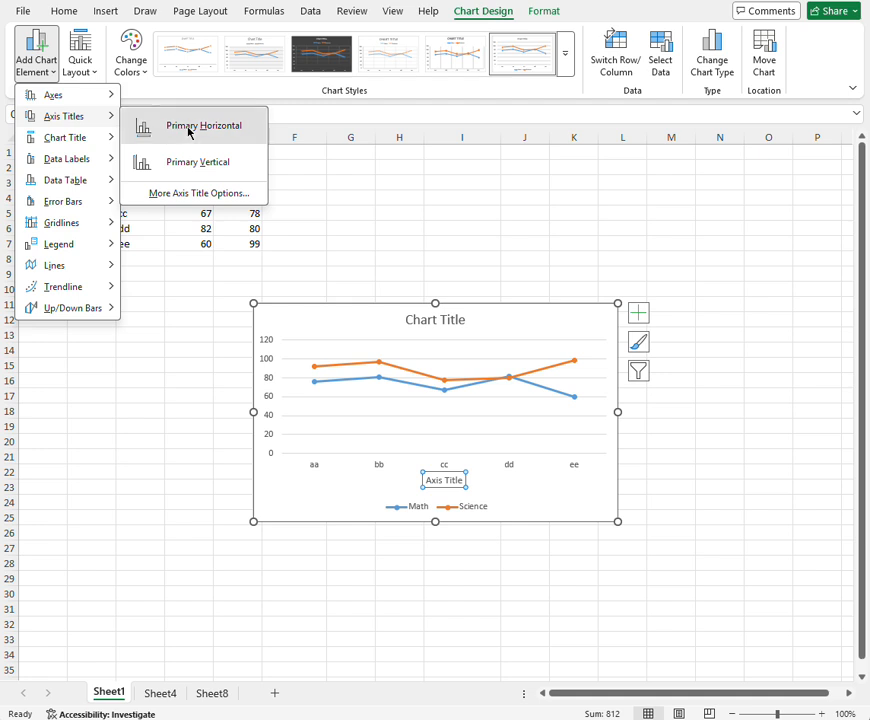
{"action": "left_click", "coordinate": [188, 129]}
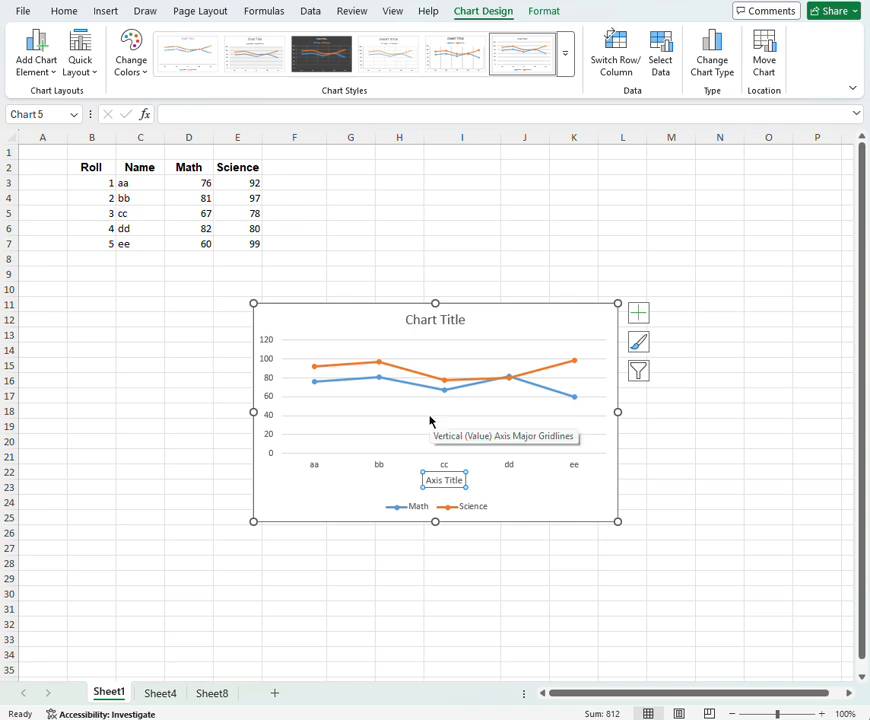
{"action": "key", "text": "ctrl+z"}
{"action": "type", "text": "name"}
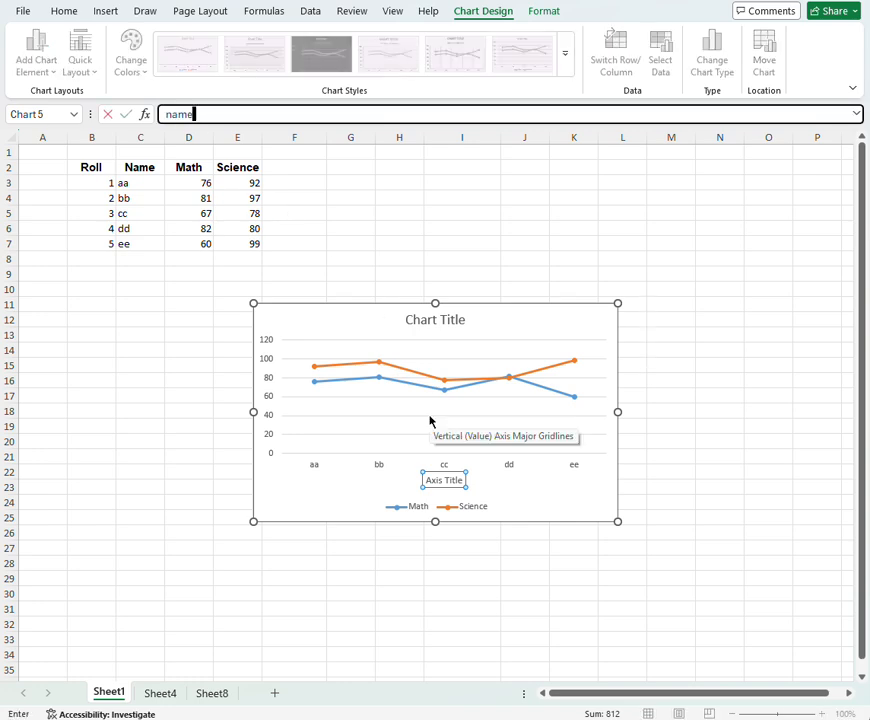
{"action": "key", "text": "Return"}
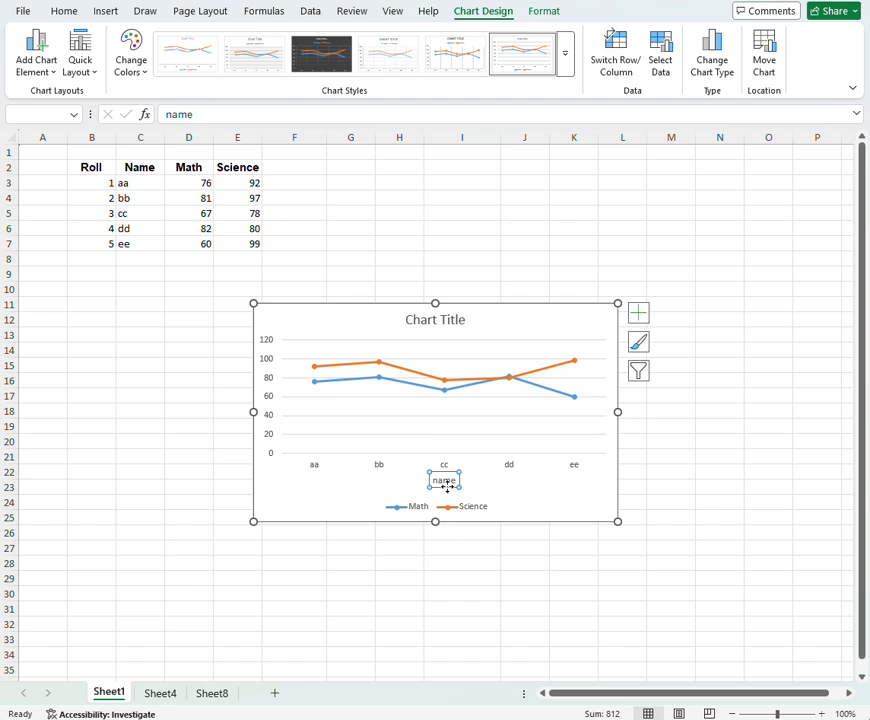
Step: Add a primary vertical axis title to the chart with the text "marks"
{"action": "left_click", "coordinate": [36, 50]}
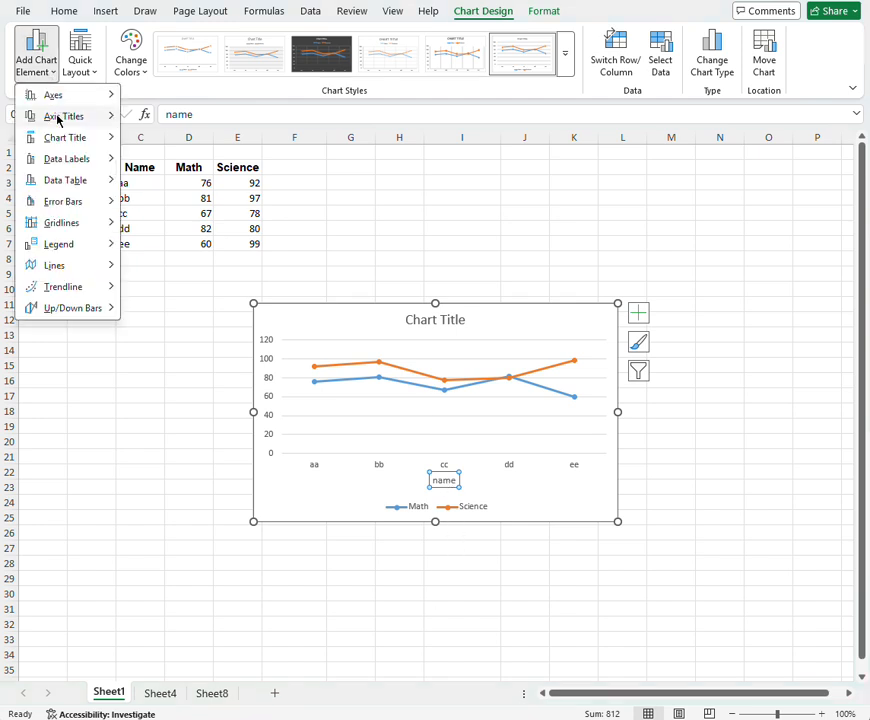
{"action": "left_click", "coordinate": [204, 162]}
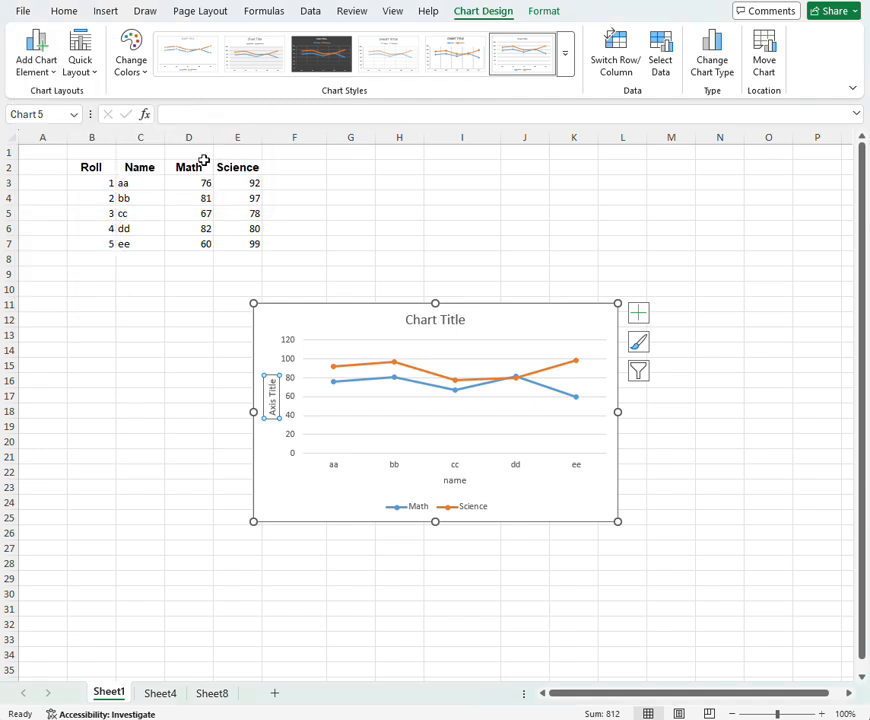
{"action": "type", "text": "marks"}
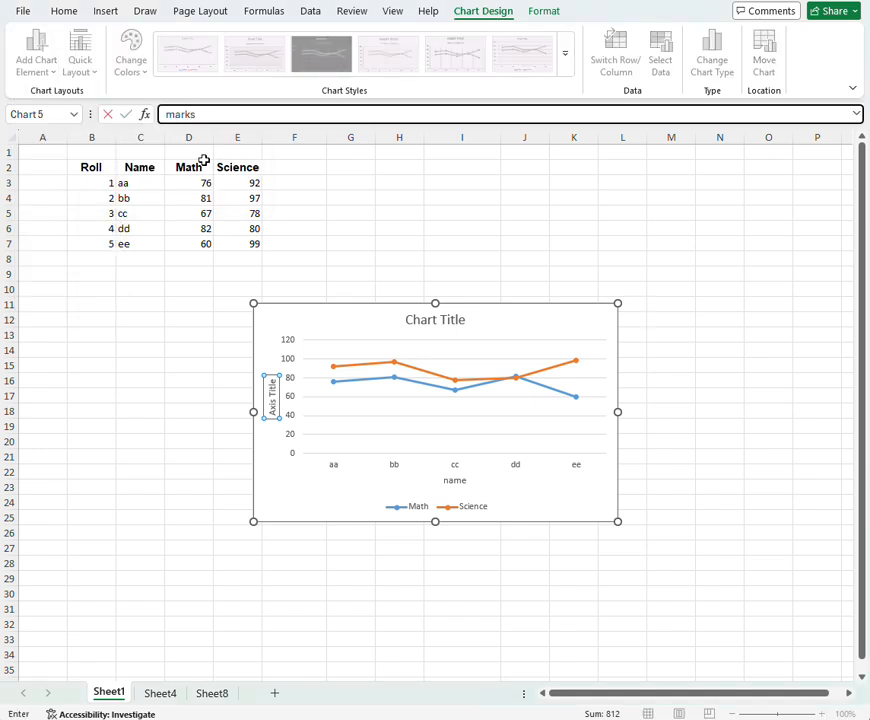
{"action": "key", "text": "Return"}
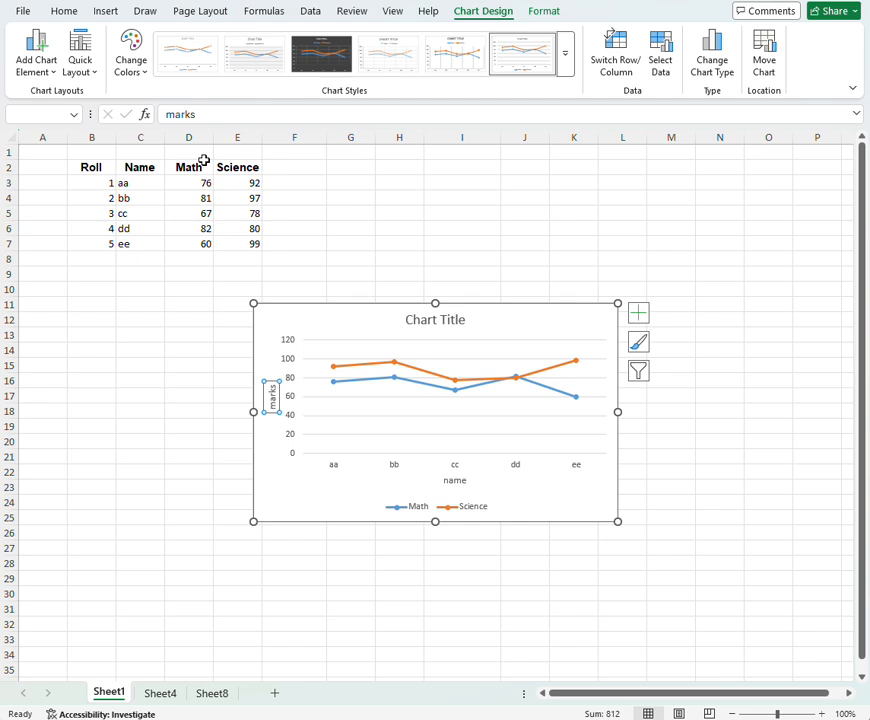
Step: Place the chart title above the chart and set its text to "marksheet"
{"action": "left_click", "coordinate": [50, 68]}
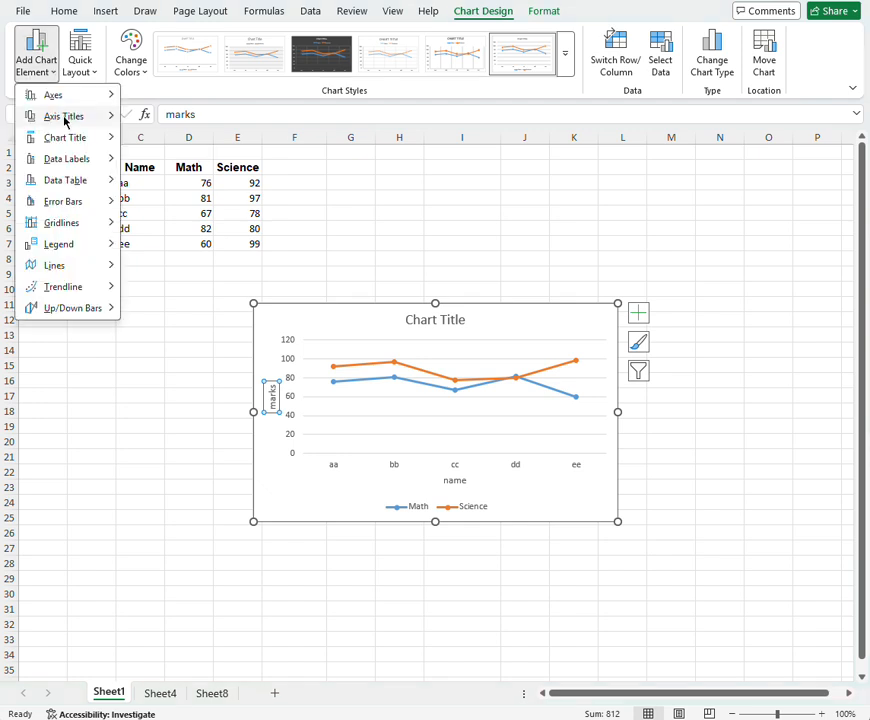
{"action": "mouse_move", "coordinate": [68, 141]}
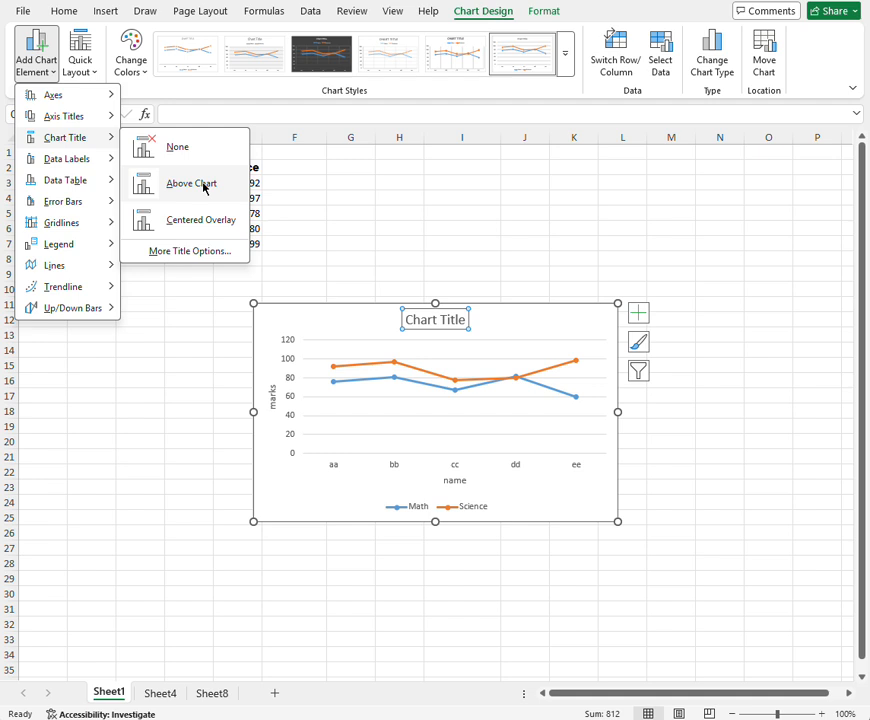
{"action": "left_click", "coordinate": [203, 186]}
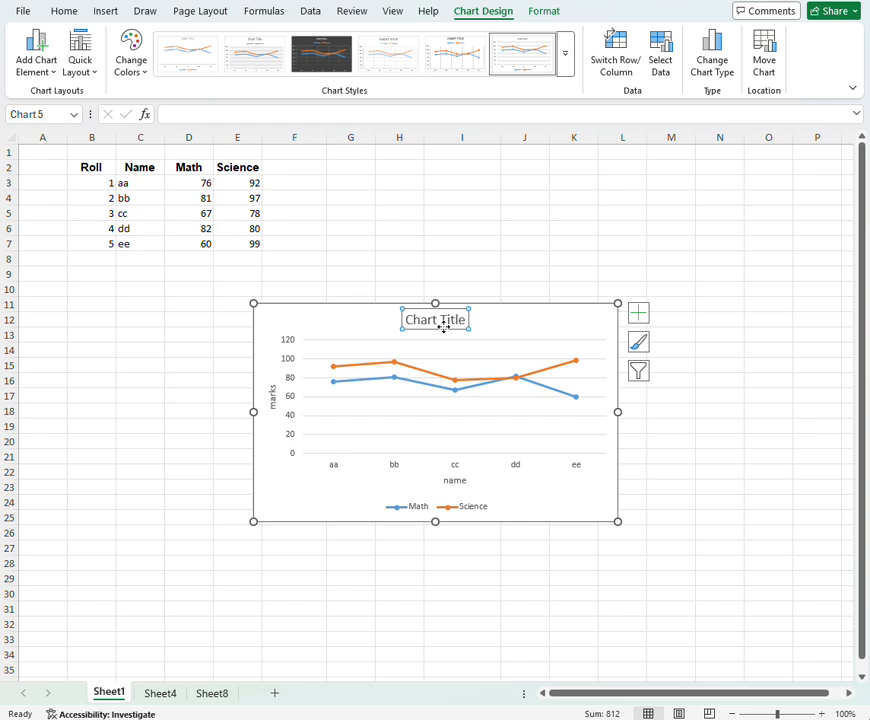
{"action": "type", "text": "m"}
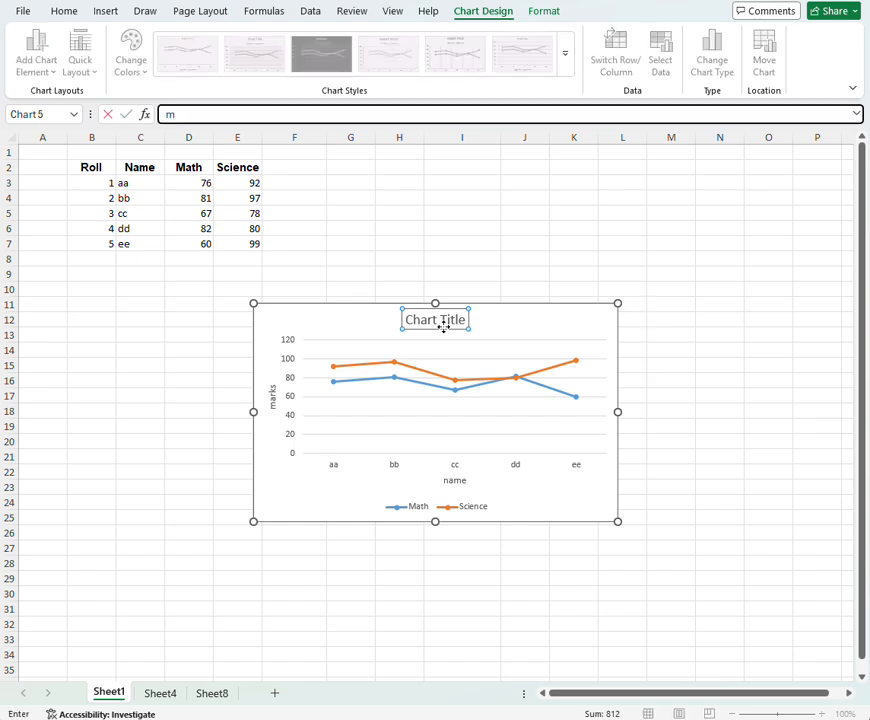
{"action": "type", "text": "arksheet"}
{"action": "key", "text": "Return"}
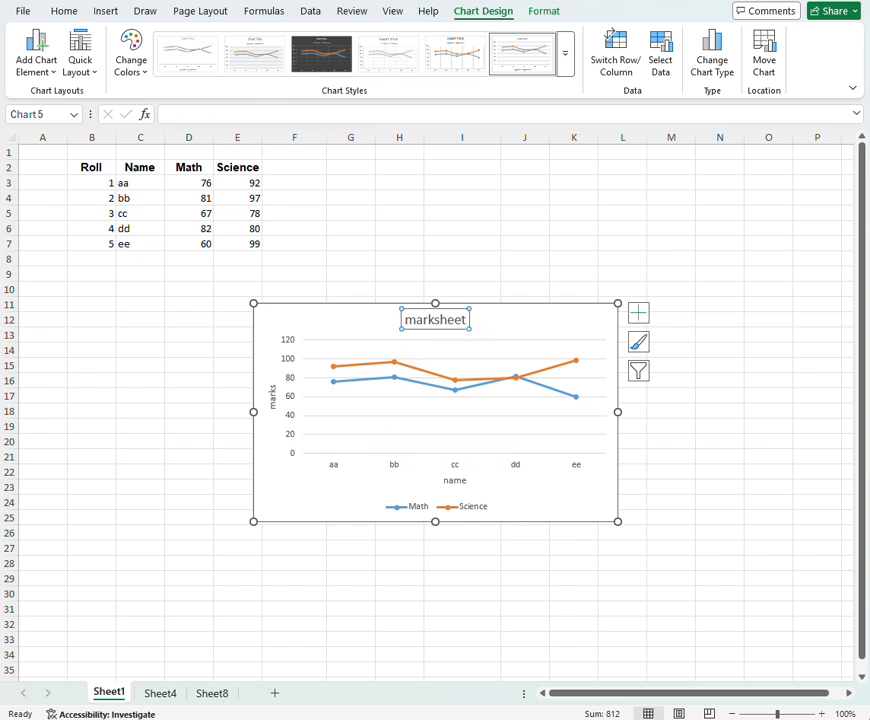
{"action": "key", "text": "Escape"}
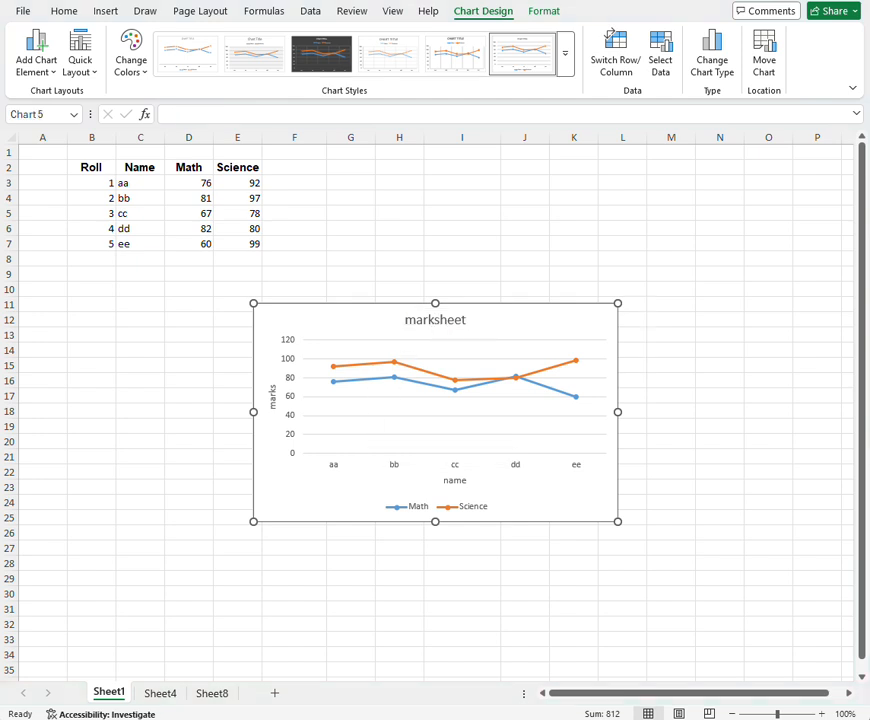
Step: Set the chart's legend position to Bottom and apply the chart style with the dark background
{"action": "left_click", "coordinate": [50, 76]}
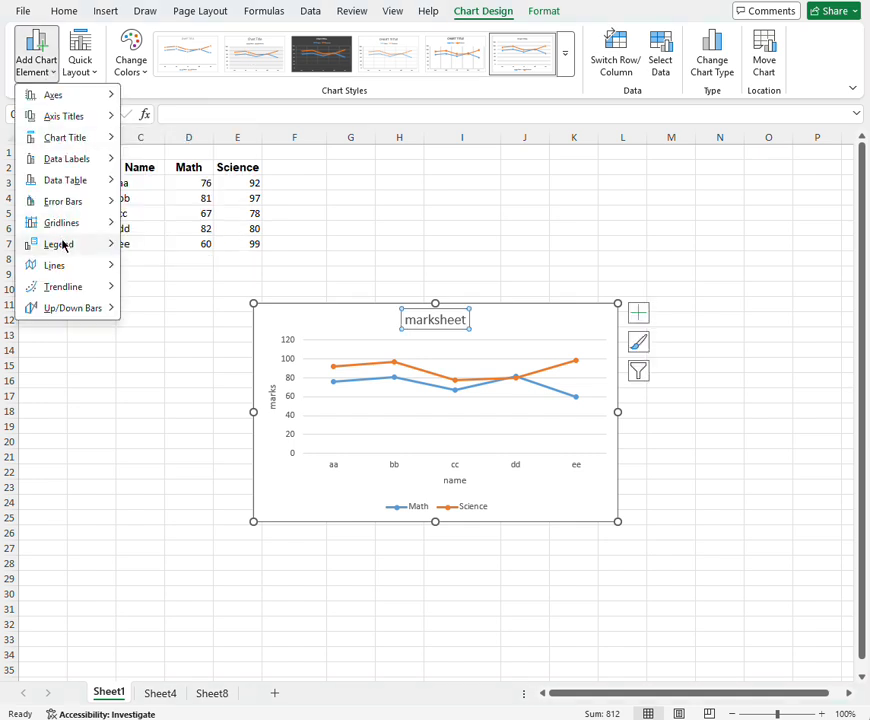
{"action": "mouse_move", "coordinate": [64, 247]}
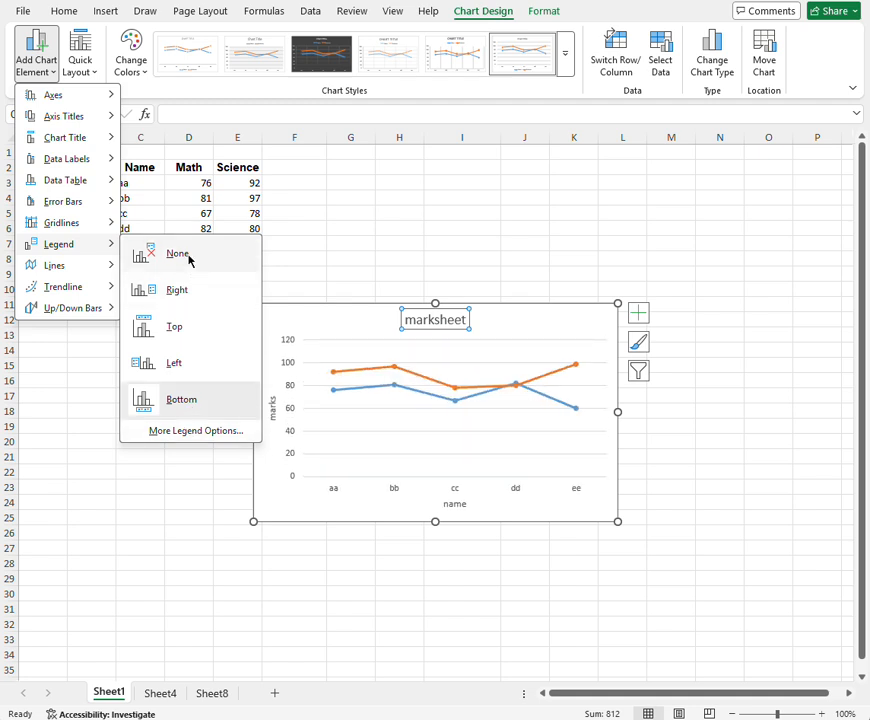
{"action": "left_click", "coordinate": [201, 403]}
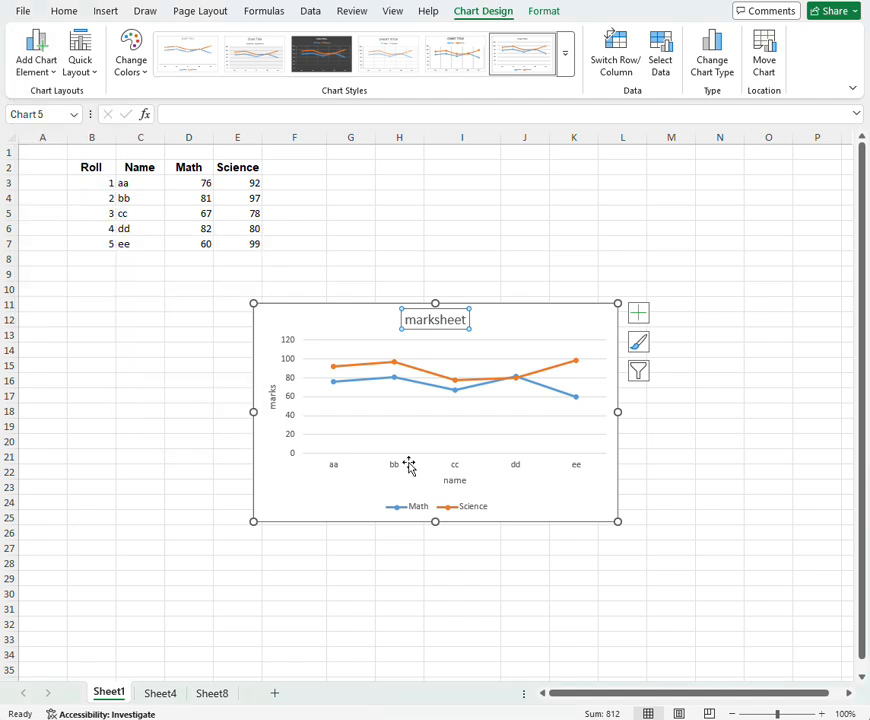
{"action": "left_click", "coordinate": [338, 60]}
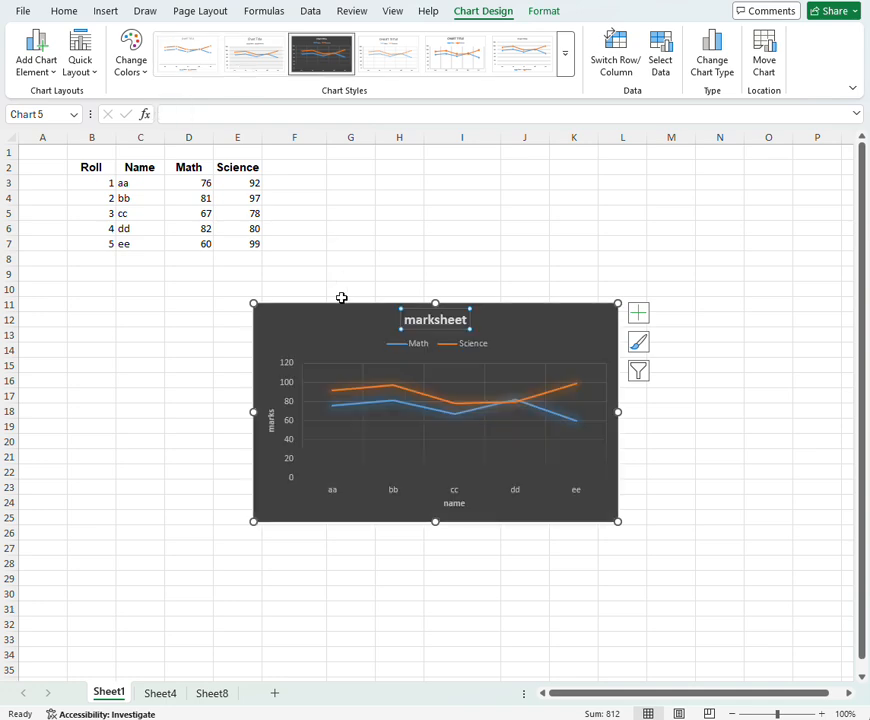
{"action": "left_click", "coordinate": [343, 367]}
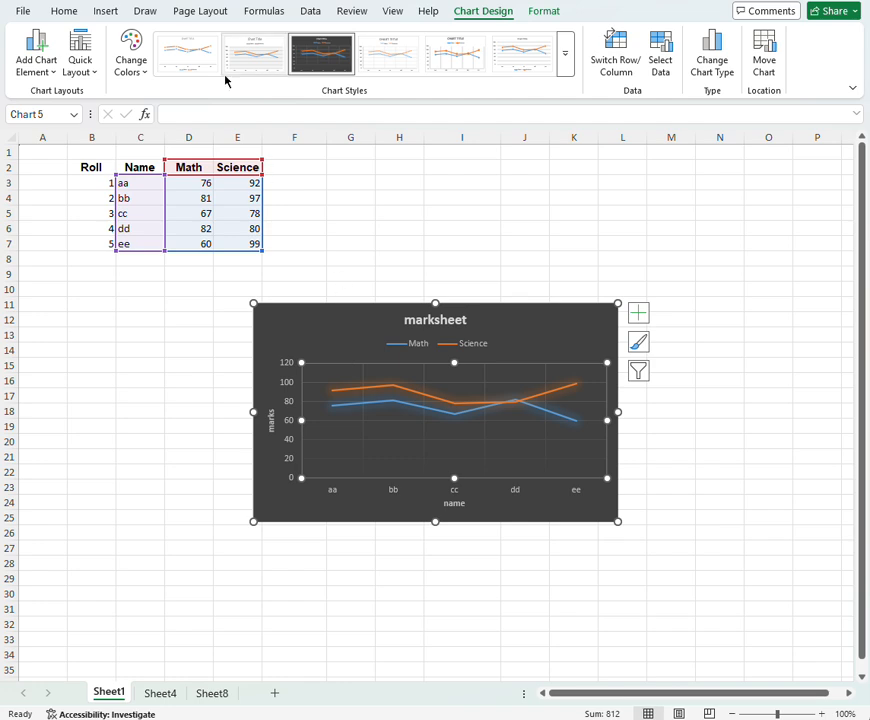
Step: Change the marksheet line chart to a 2-D clustered column chart
{"action": "left_click", "coordinate": [107, 12]}
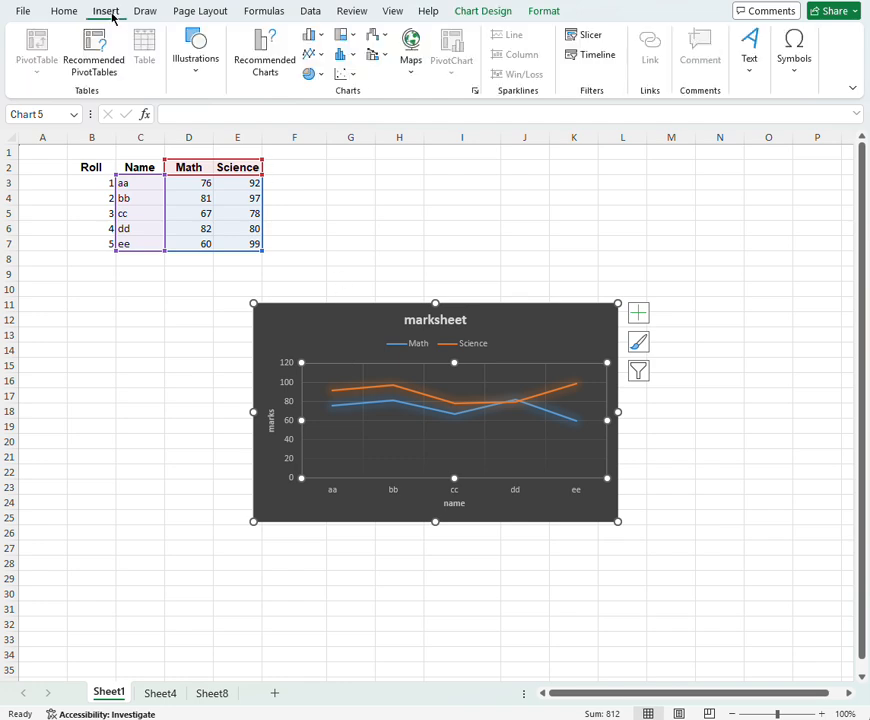
{"action": "left_click", "coordinate": [315, 36]}
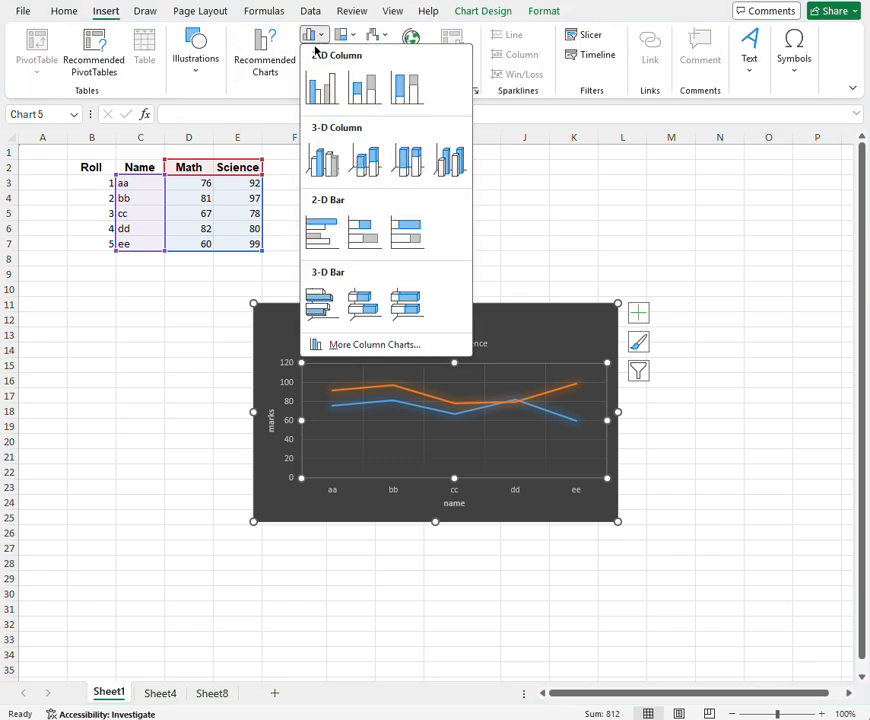
{"action": "left_click", "coordinate": [322, 92]}
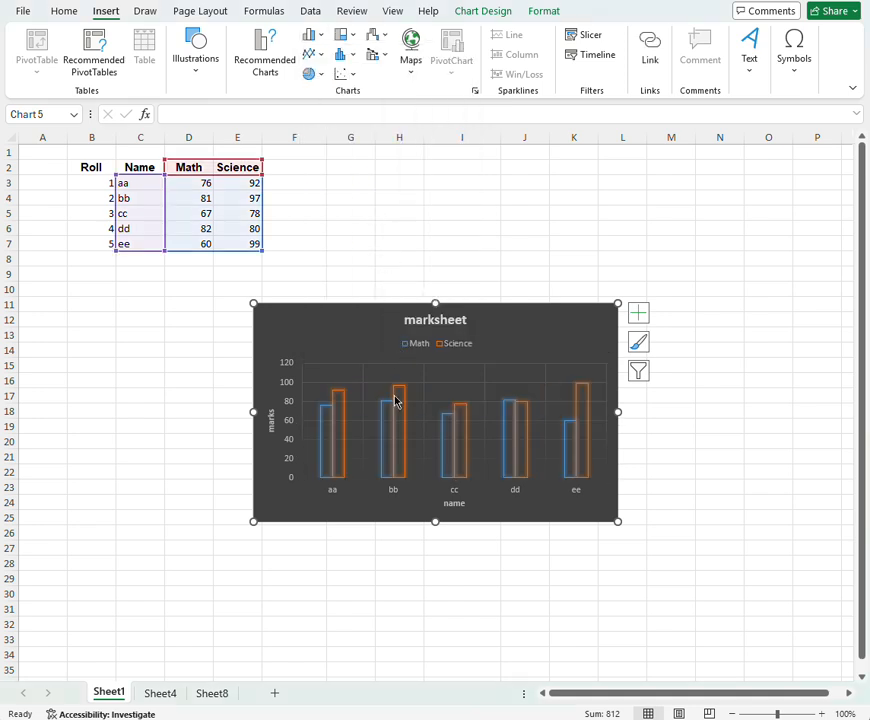
{"action": "mouse_move", "coordinate": [395, 400]}
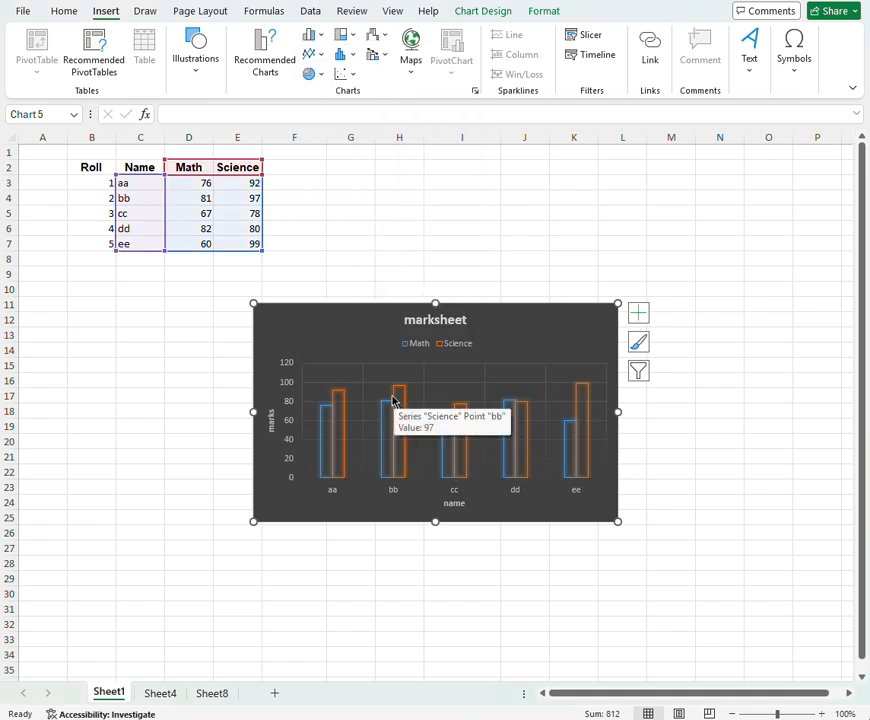
Step: Change the marksheet chart to a 3-D pie chart
{"action": "left_click", "coordinate": [320, 76]}
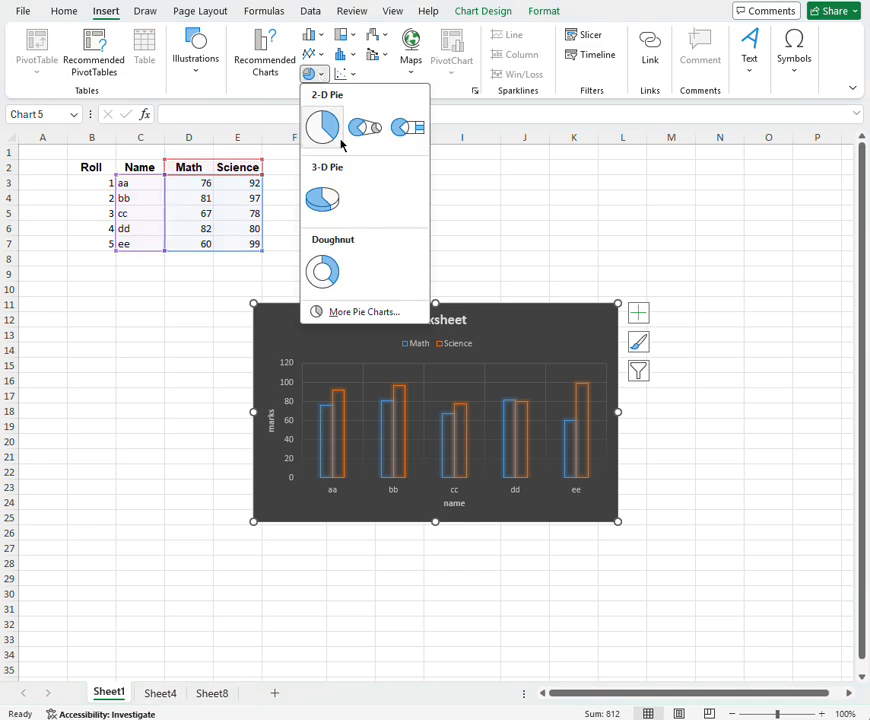
{"action": "left_click", "coordinate": [333, 196]}
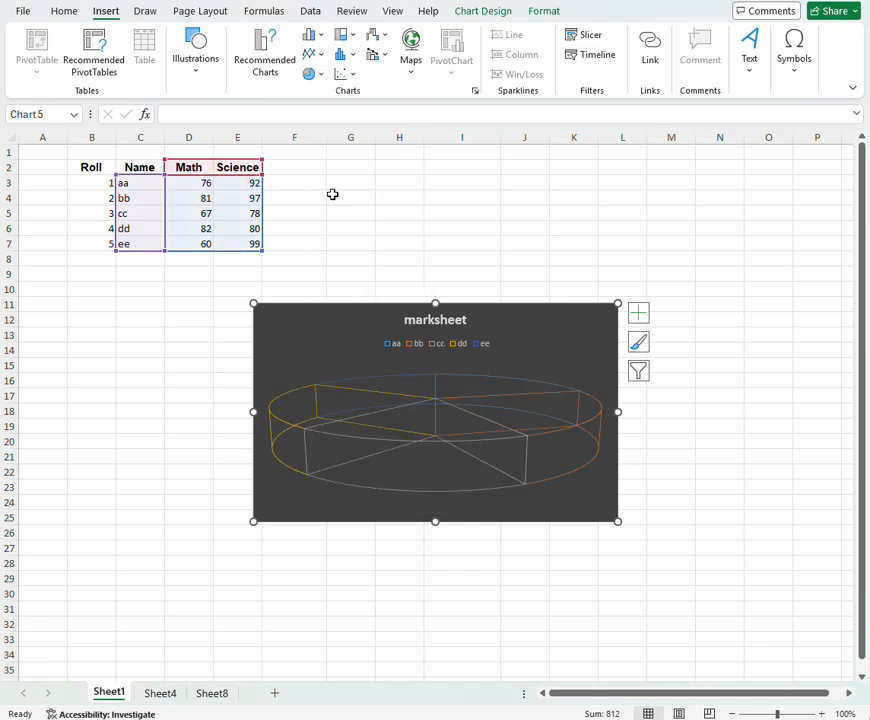
Step: Change the marksheet chart to a 2-D line chart with markers
{"action": "left_click", "coordinate": [320, 76]}
{"action": "left_click", "coordinate": [320, 56]}
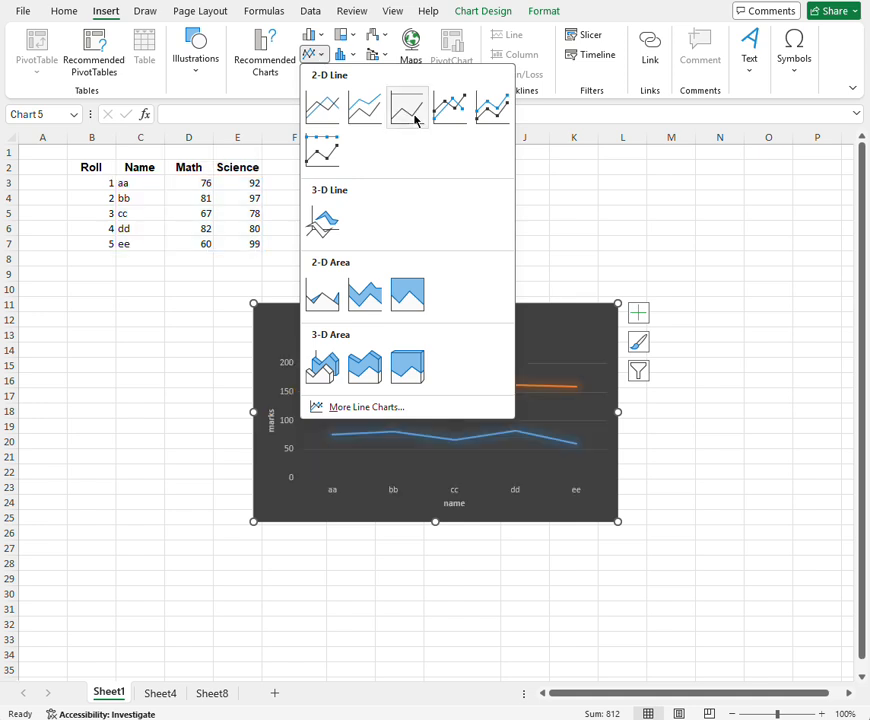
{"action": "left_click", "coordinate": [454, 112]}
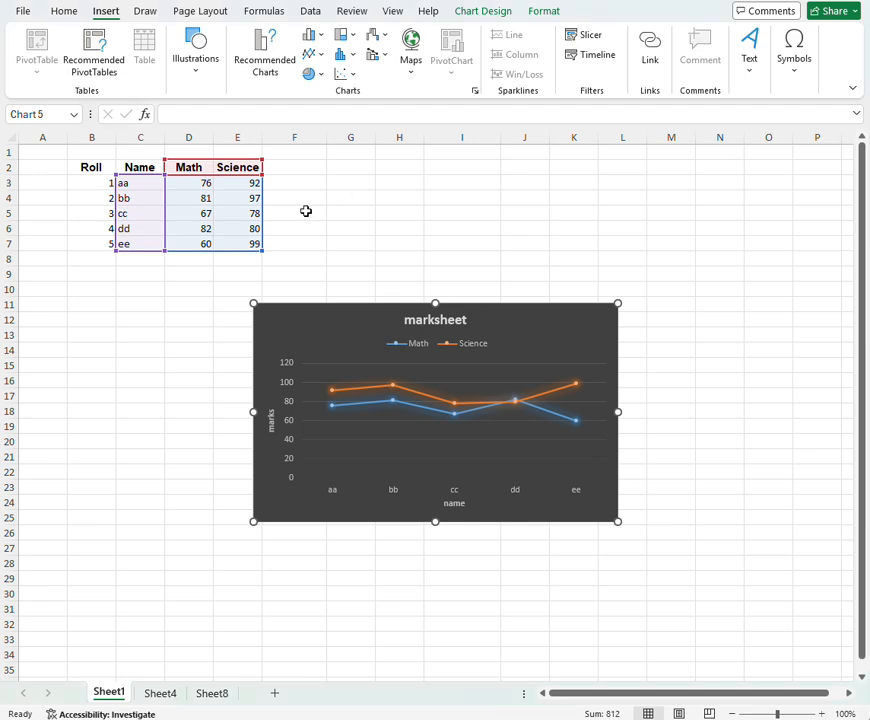
{"action": "left_click", "coordinate": [200, 273]}
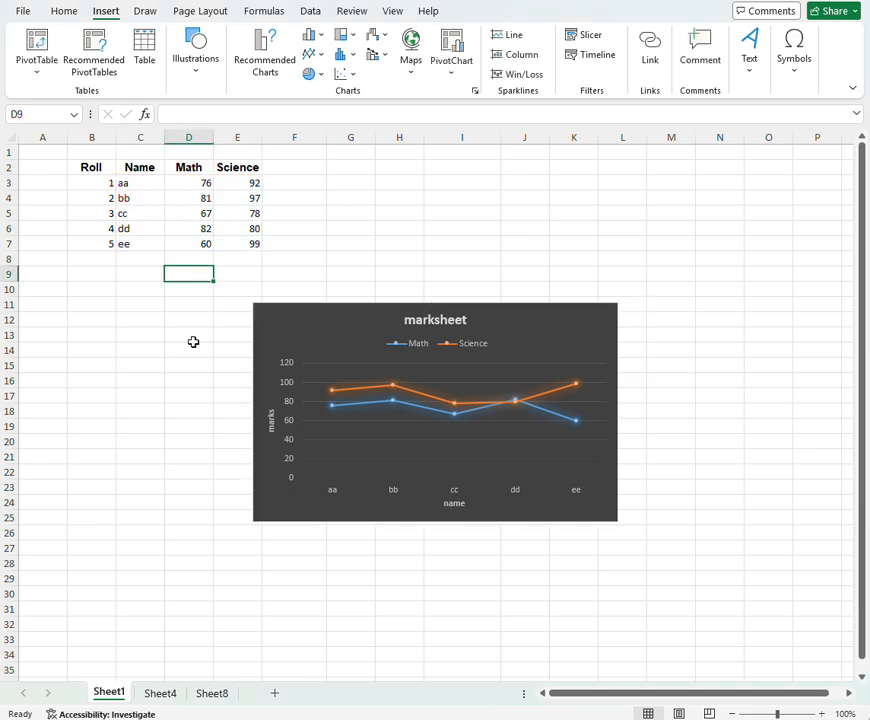
Step: Start a text/CSV import of E0.csv on Sheet8 and reposition its preview so the loading options are accessible
{"action": "left_click", "coordinate": [213, 693]}
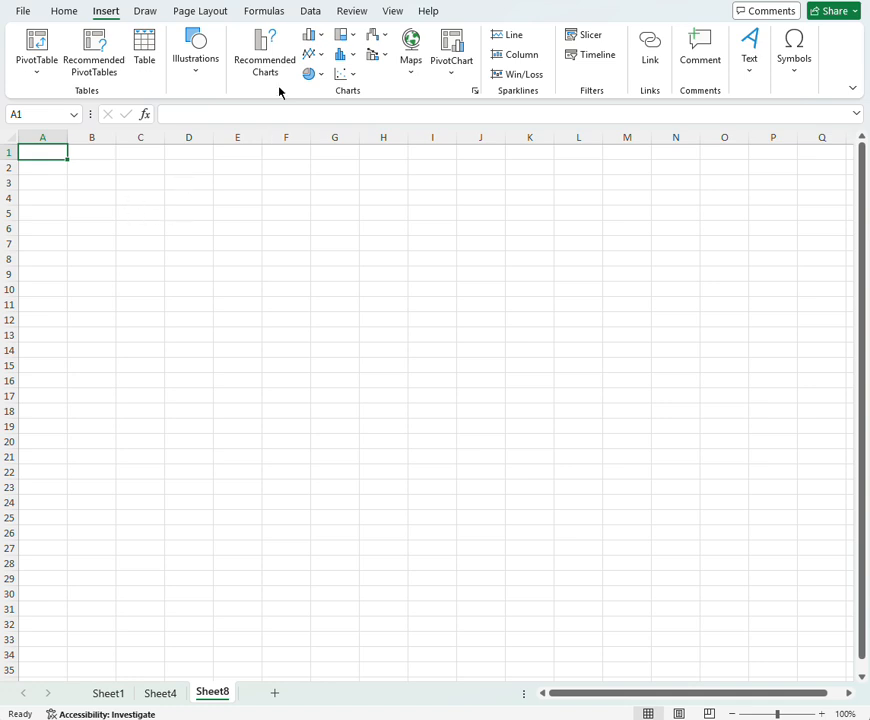
{"action": "left_click", "coordinate": [315, 11]}
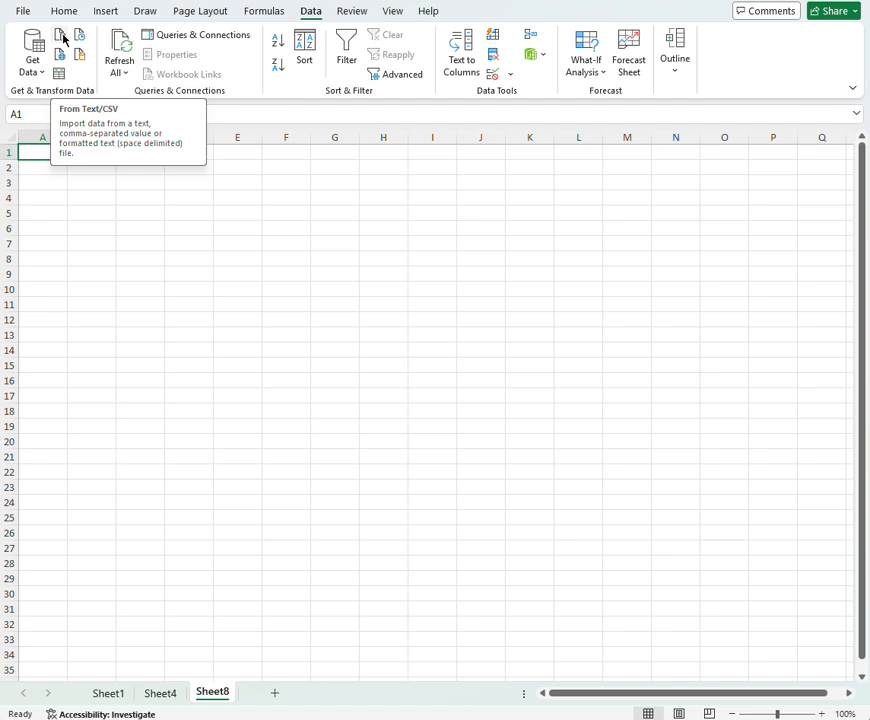
{"action": "left_click", "coordinate": [63, 38]}
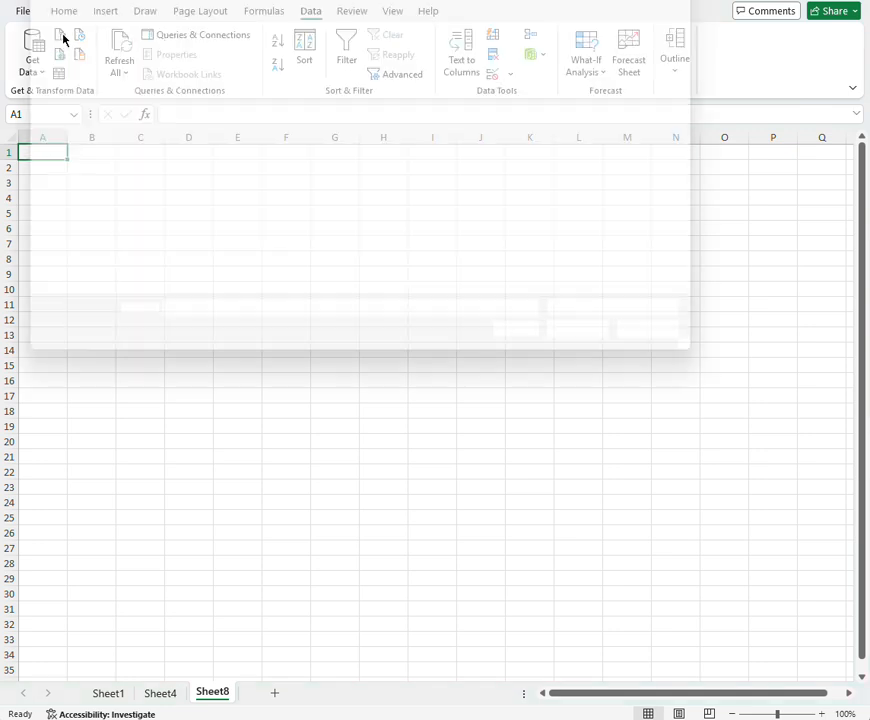
{"action": "left_click", "coordinate": [162, 88]}
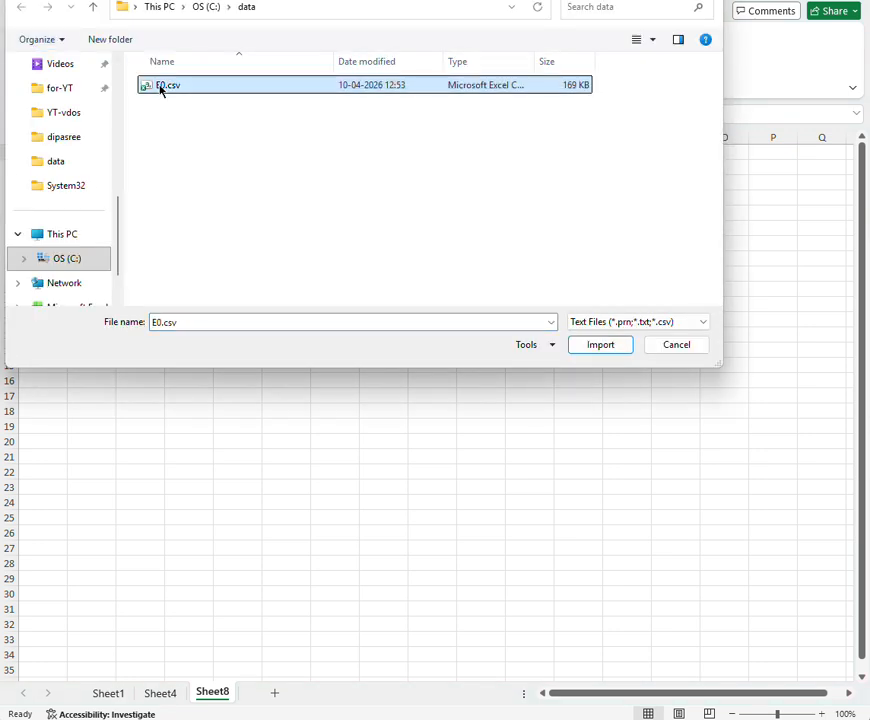
{"action": "left_click", "coordinate": [600, 345]}
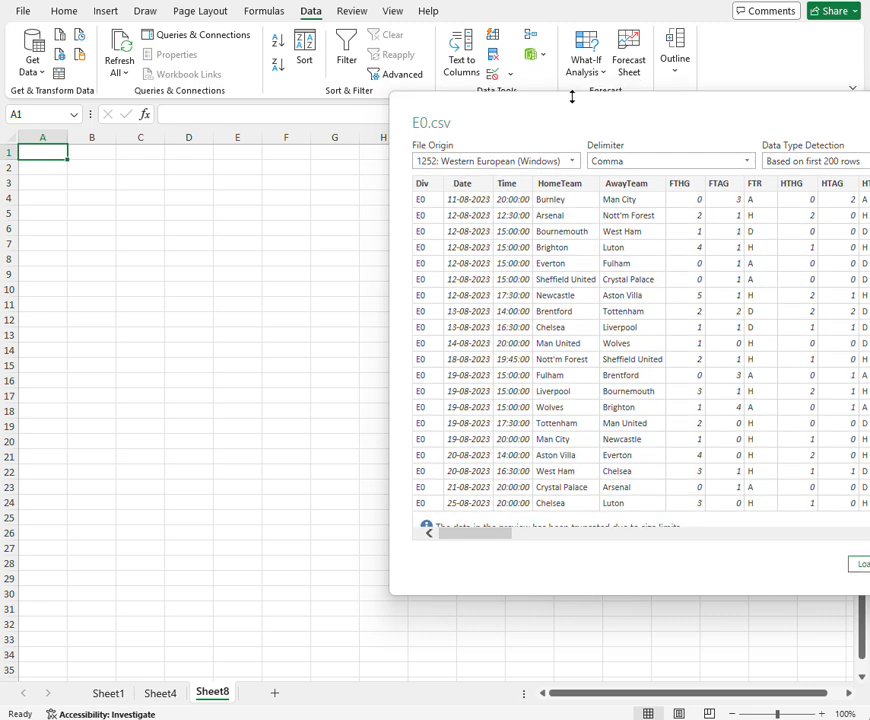
{"action": "left_click_drag", "start_coordinate": [574, 97], "coordinate": [484, 102]}
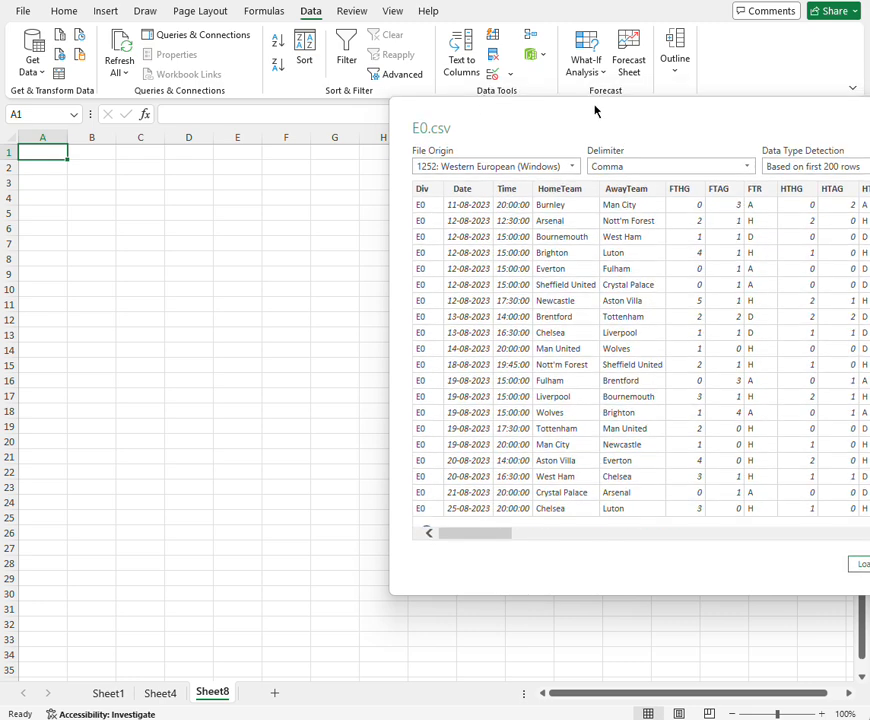
{"action": "left_click_drag", "start_coordinate": [596, 111], "coordinate": [398, 97]}
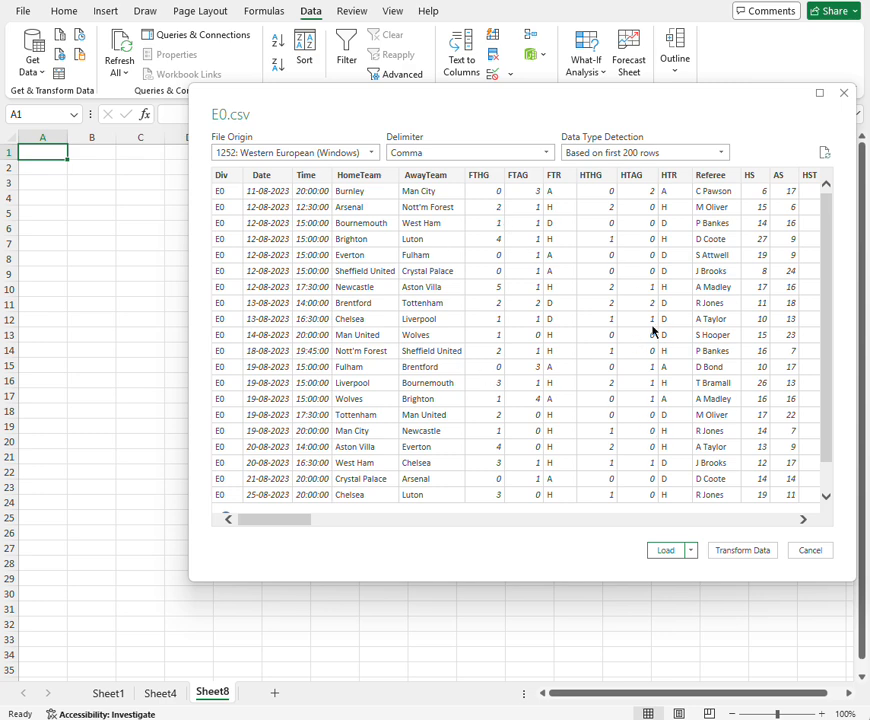
Step: Load the E0.csv data as a table into the existing worksheet at cell A1 and dismiss the queries list
{"action": "left_click", "coordinate": [690, 552]}
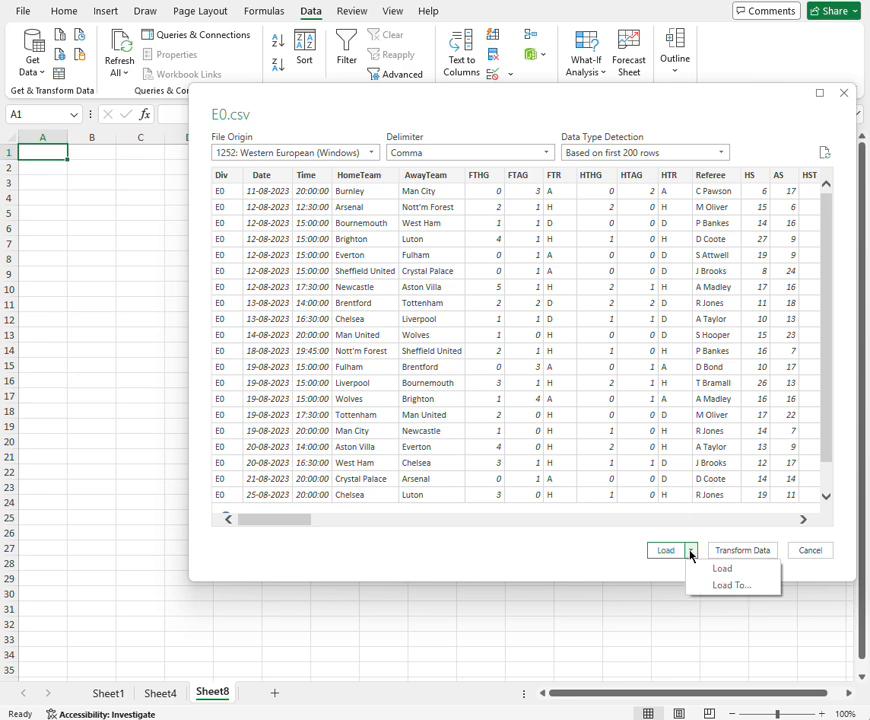
{"action": "left_click", "coordinate": [720, 586]}
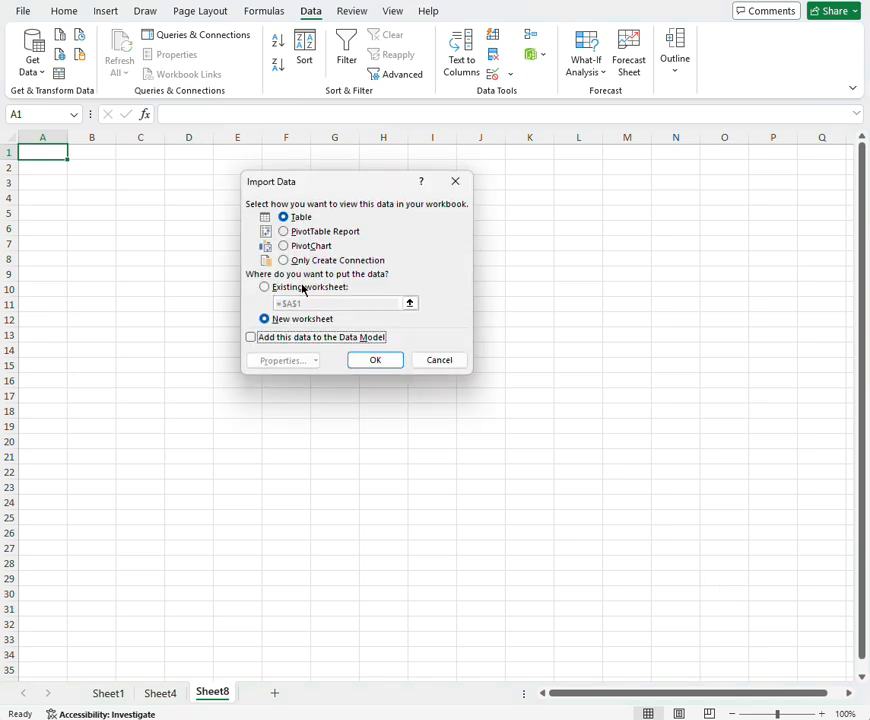
{"action": "left_click", "coordinate": [265, 289]}
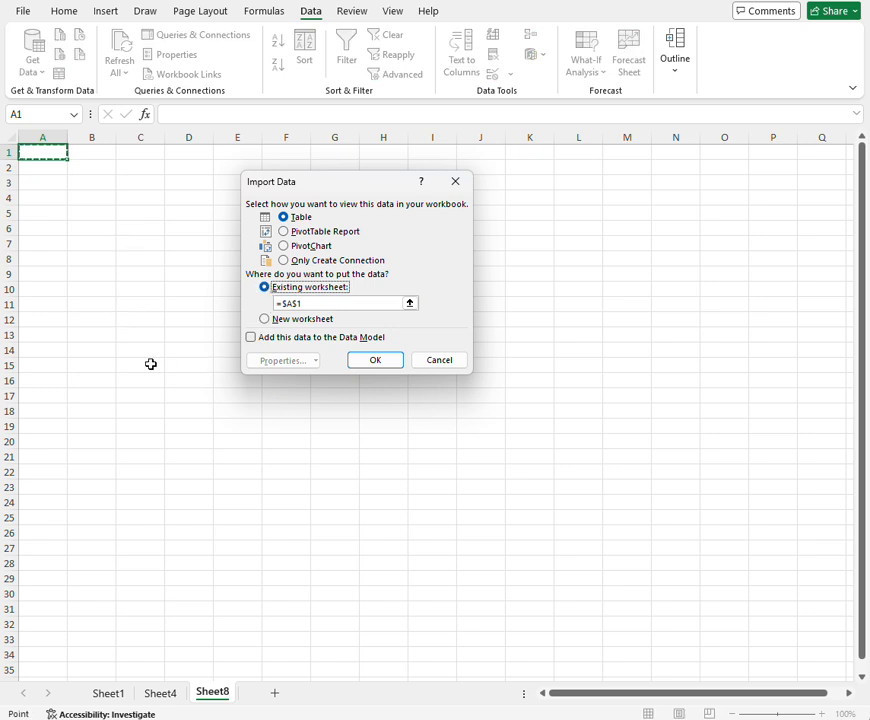
{"action": "left_click", "coordinate": [378, 361]}
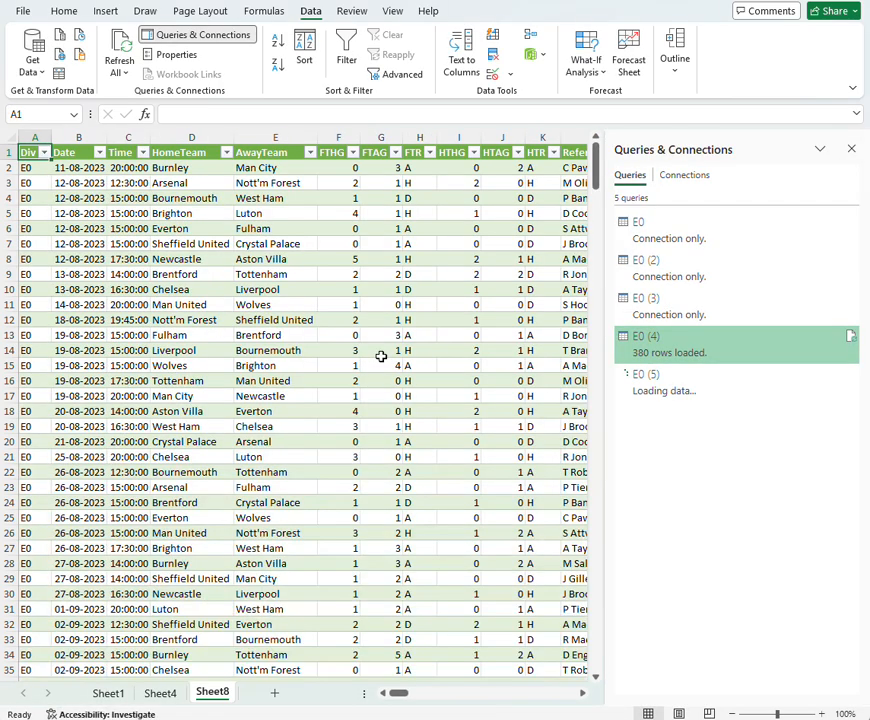
{"action": "left_click", "coordinate": [851, 148]}
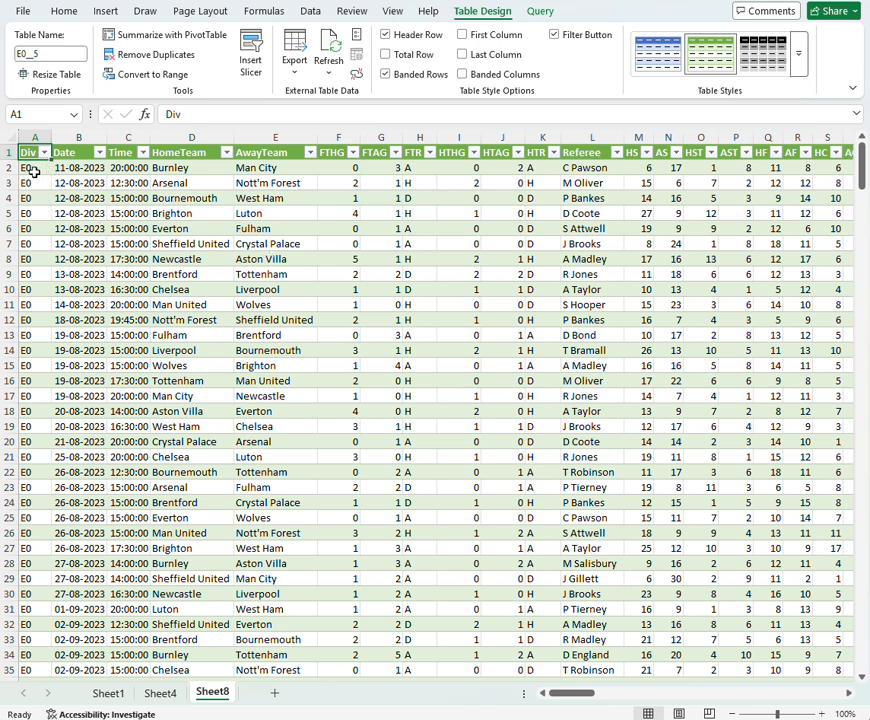
Step: Examine the imported match table across its first data row and down the FTHG column
{"action": "key", "text": "Down"}
{"action": "key", "text": "Right"}
{"action": "key", "text": "Right"}
{"action": "key", "text": "Right"}
{"action": "key", "text": "Right"}
{"action": "key", "text": "Right"}
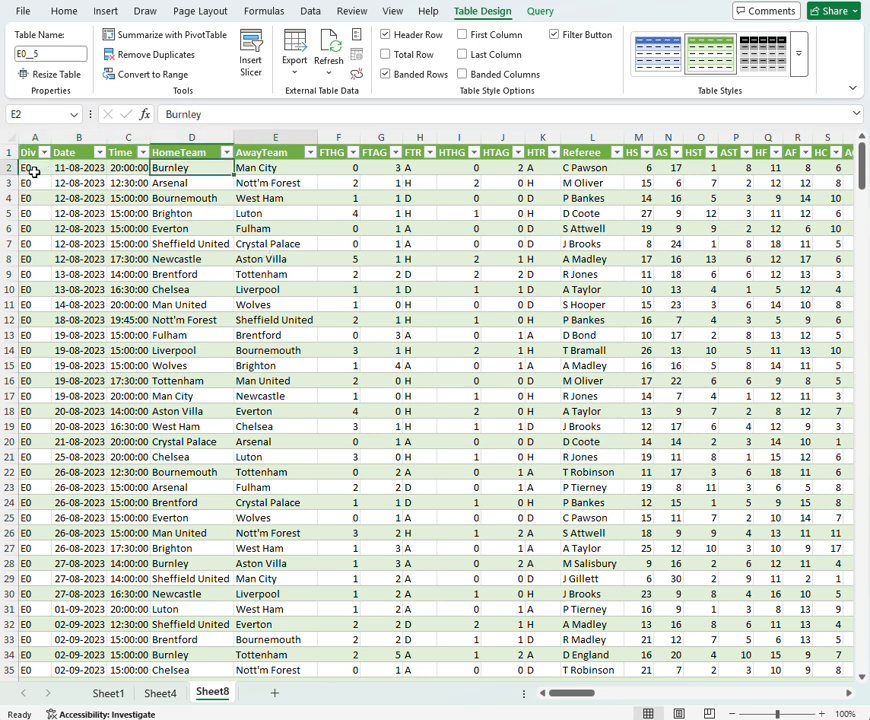
{"action": "key", "text": "Left"}
{"action": "key", "text": "Left"}
{"action": "key", "text": "Left"}
{"action": "key", "text": "Left"}
{"action": "key", "text": "Left"}
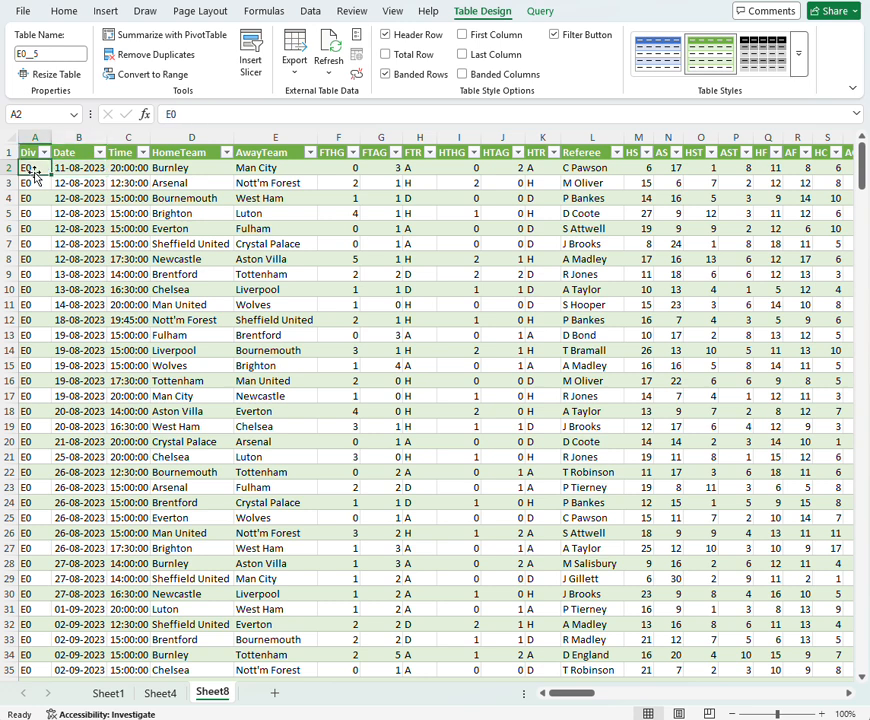
{"action": "key", "text": "Right"}
{"action": "key", "text": "Right"}
{"action": "key", "text": "Right"}
{"action": "key", "text": "Right"}
{"action": "key", "text": "Right"}
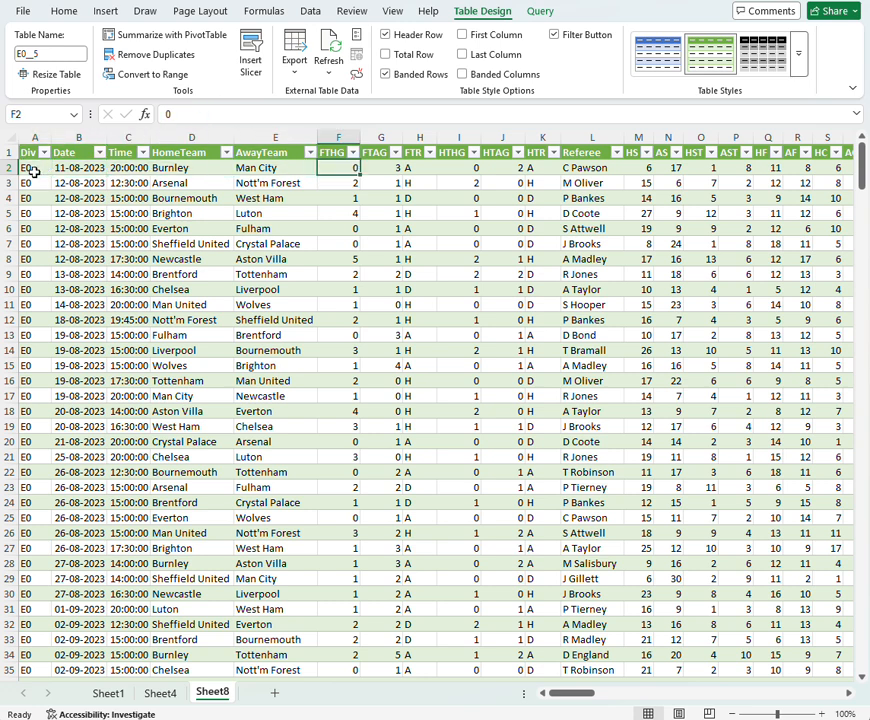
{"action": "key", "text": "Down"}
{"action": "key", "text": "Down"}
{"action": "key", "text": "Down"}
{"action": "key", "text": "Down"}
{"action": "key", "text": "Down"}
{"action": "key", "text": "Down"}
{"action": "key", "text": "Down"}
{"action": "key", "text": "Down"}
{"action": "key", "text": "Down"}
{"action": "key", "text": "Down"}
{"action": "key", "text": "Down"}
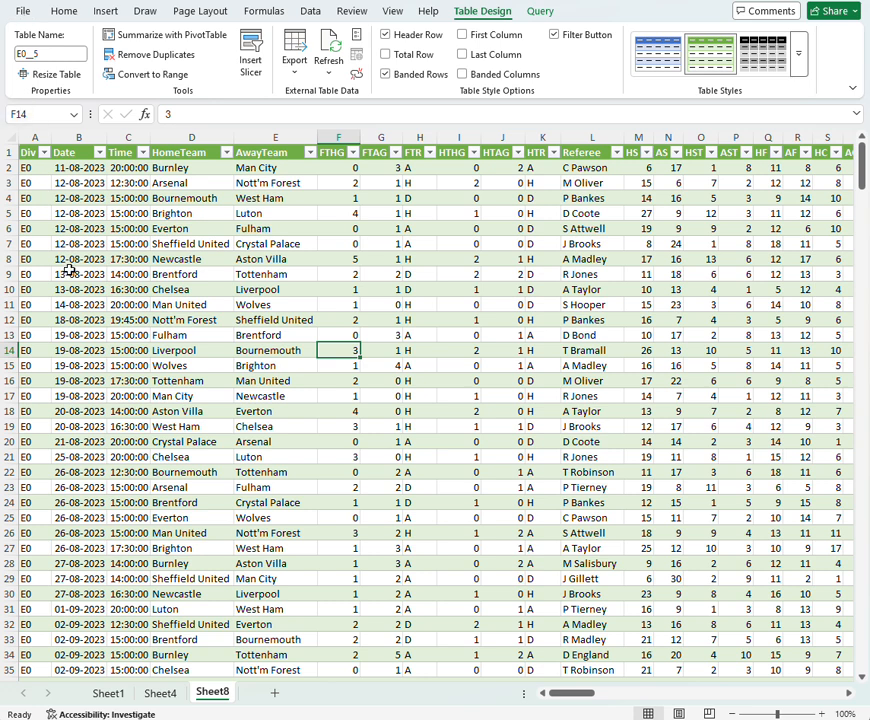
{"action": "left_click", "coordinate": [22, 11]}
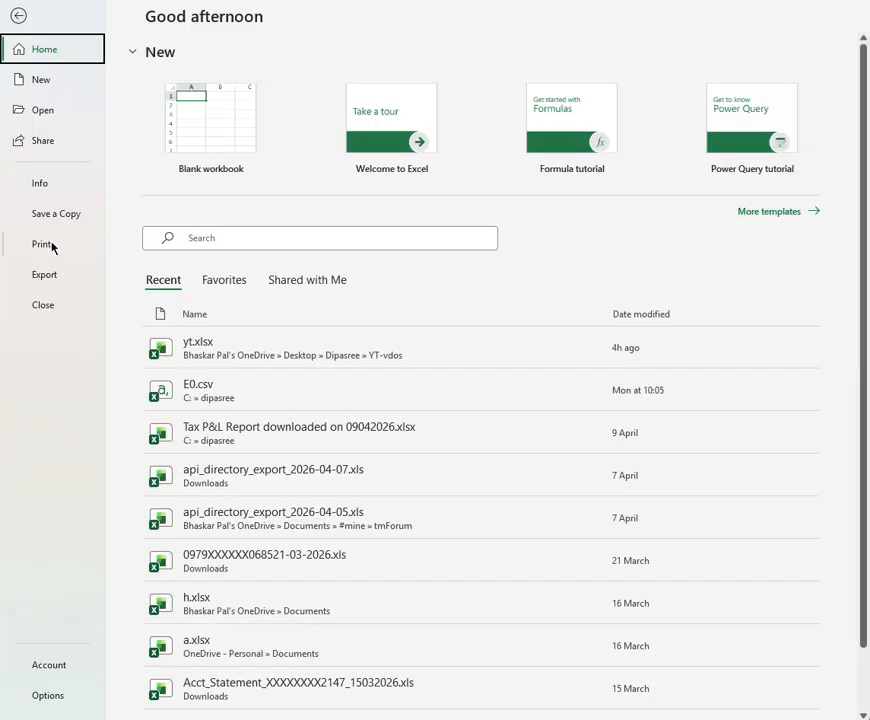
{"action": "left_click", "coordinate": [50, 276]}
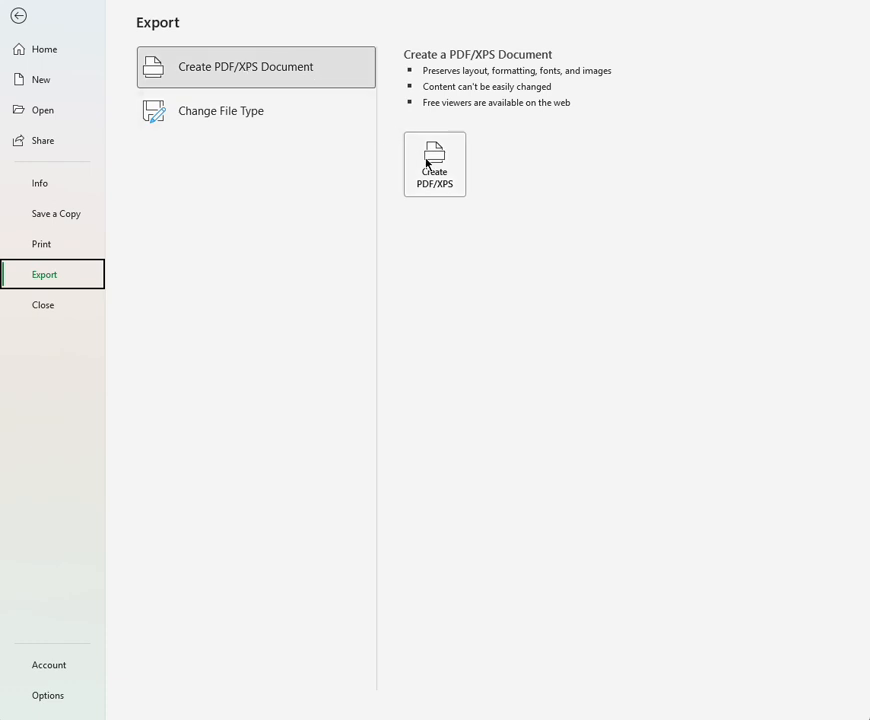
{"action": "key", "text": "Escape"}
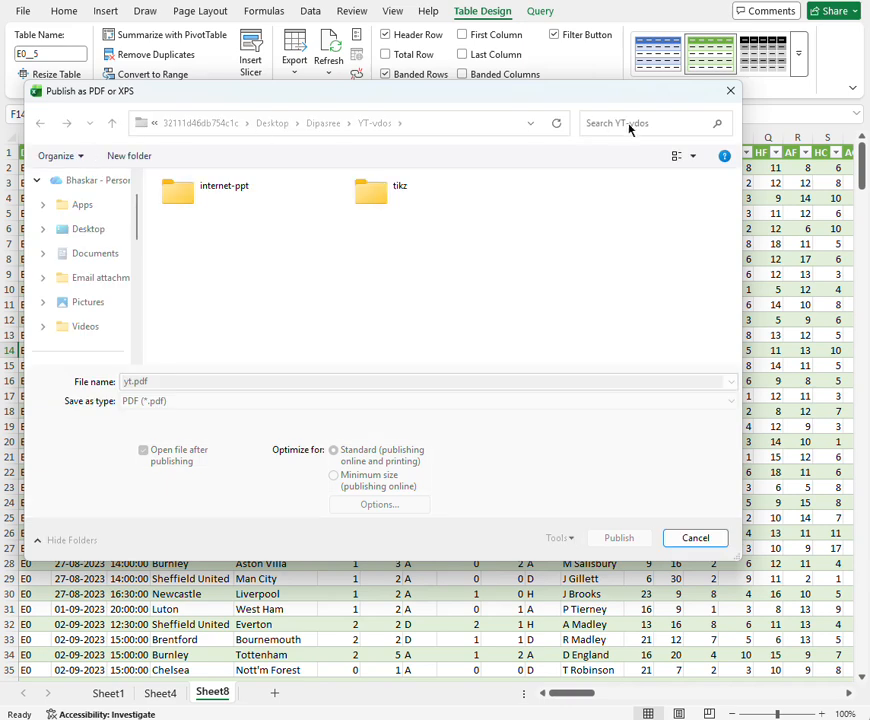
{"action": "left_click", "coordinate": [730, 91]}
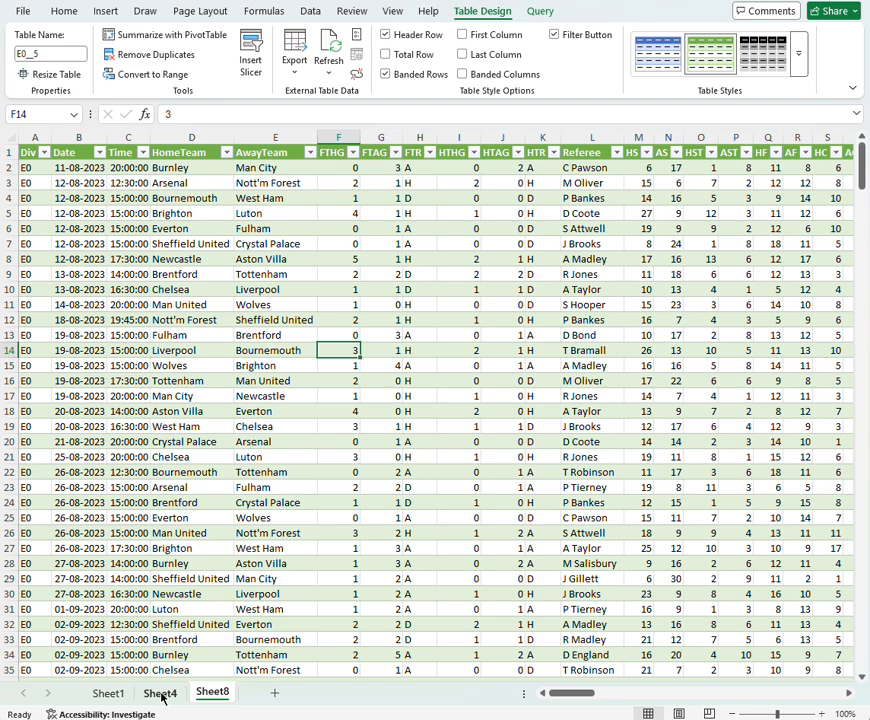
Step: Clear the voc marks of aa and bb in cells C7:D7 on Sheet4
{"action": "left_click", "coordinate": [161, 694]}
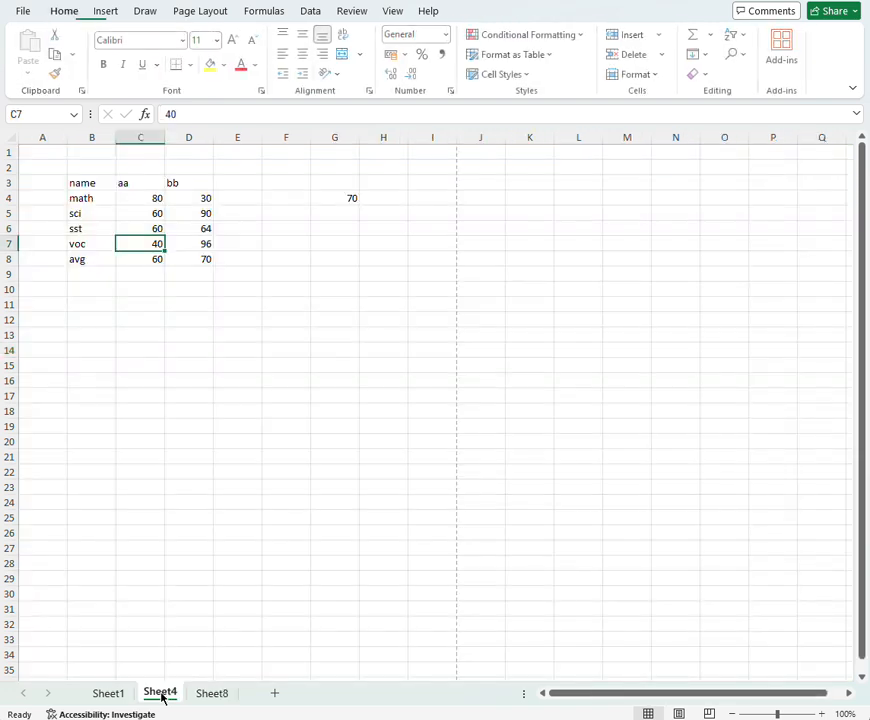
{"action": "left_click", "coordinate": [271, 306]}
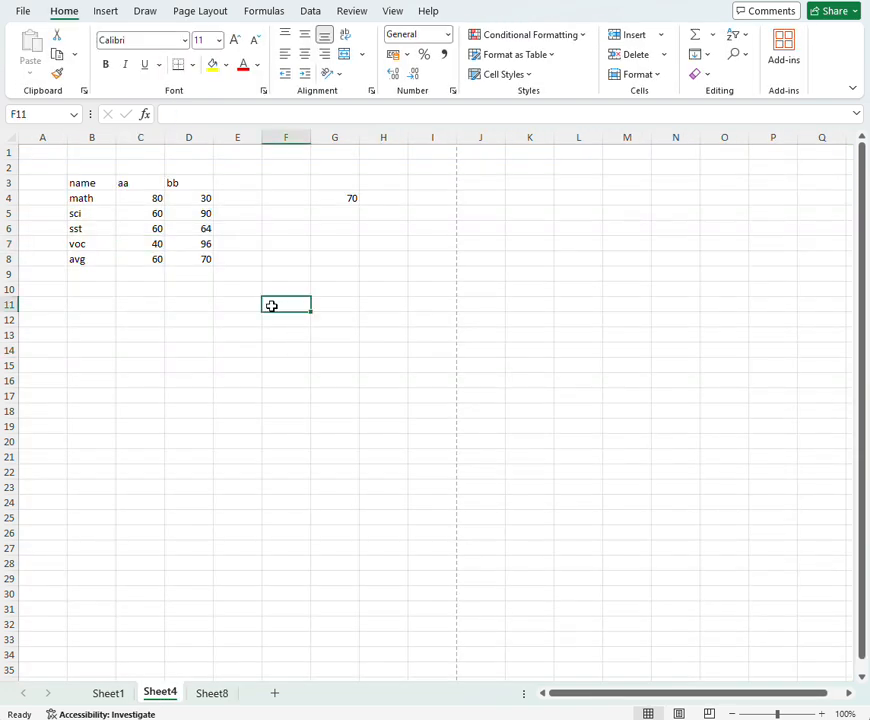
{"action": "left_click", "coordinate": [139, 245]}
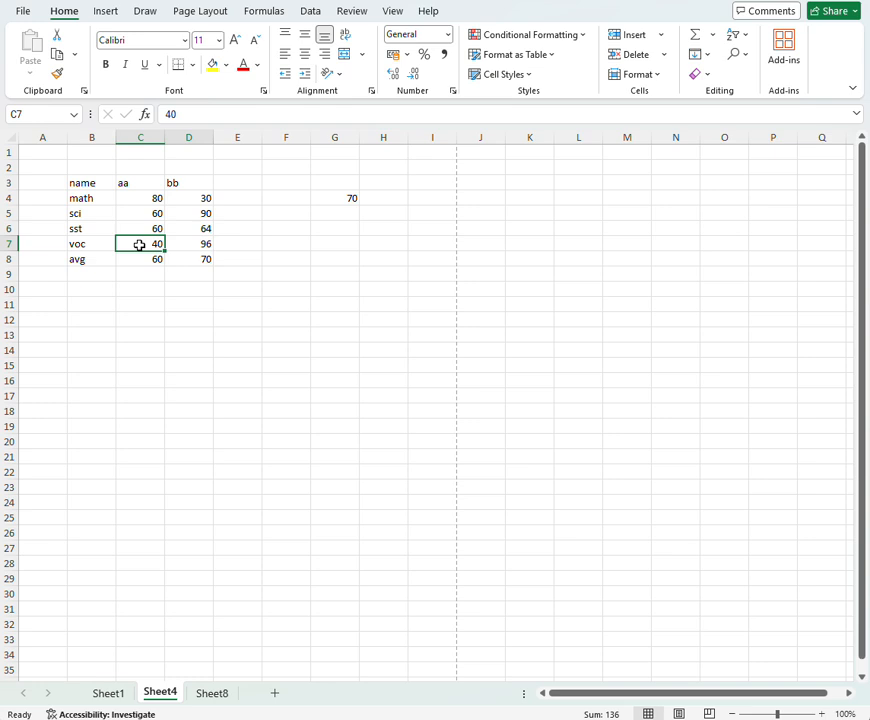
{"action": "key", "text": "shift+Right"}
{"action": "key", "text": "Delete"}
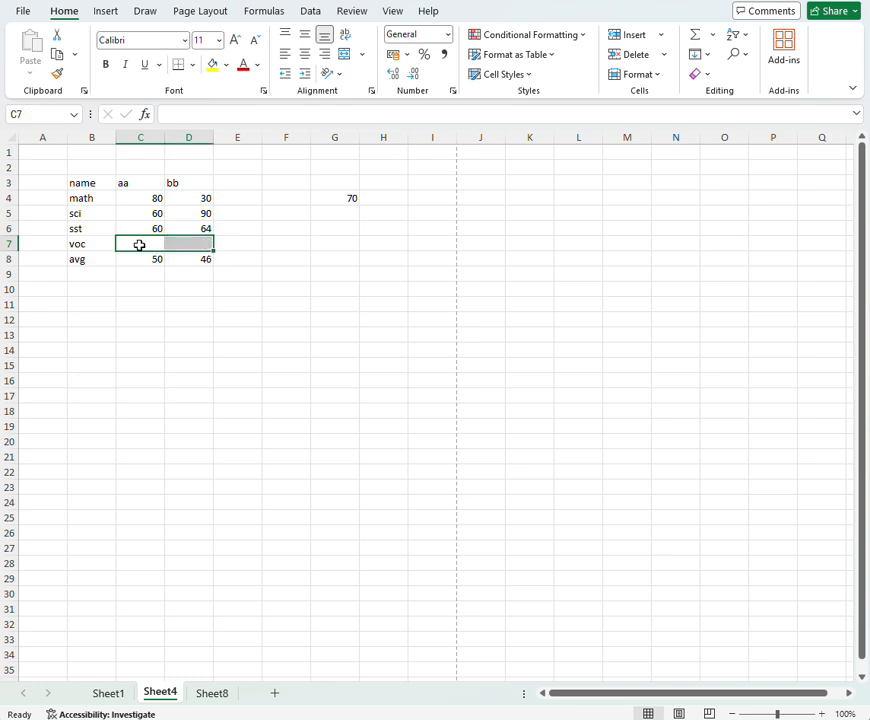
{"action": "left_click", "coordinate": [149, 289]}
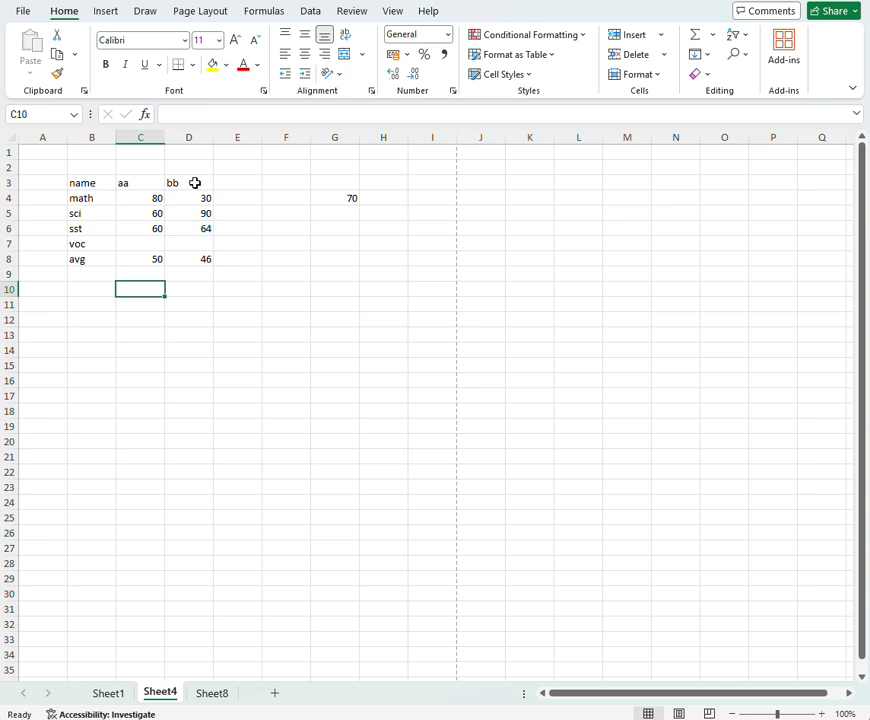
Step: Examine the blank voc cells, the value in G4 and the average formulas in C8 and D8
{"action": "left_click", "coordinate": [150, 246]}
{"action": "left_click", "coordinate": [192, 244]}
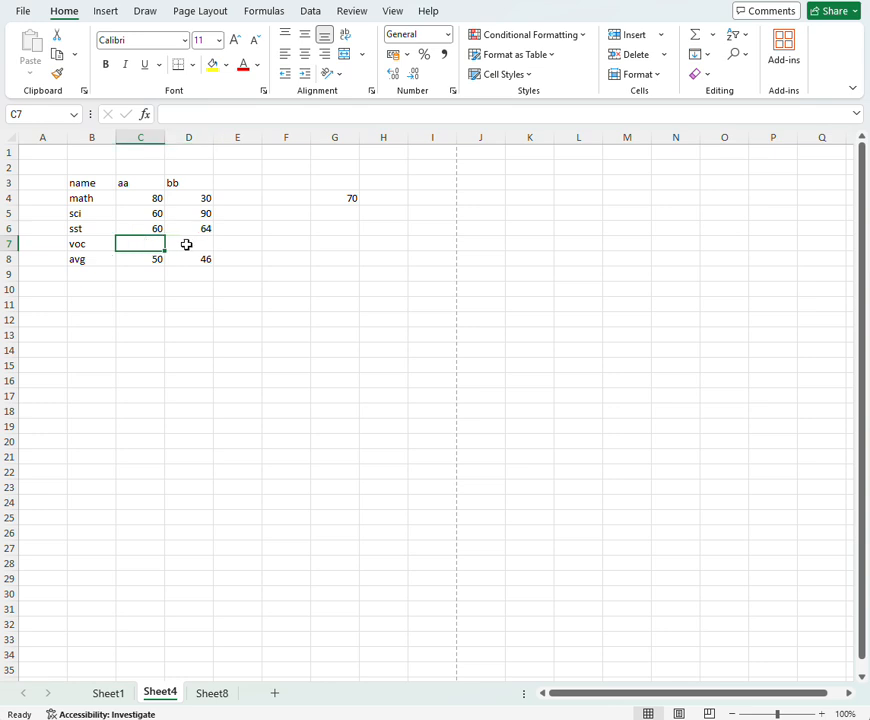
{"action": "left_click", "coordinate": [186, 244]}
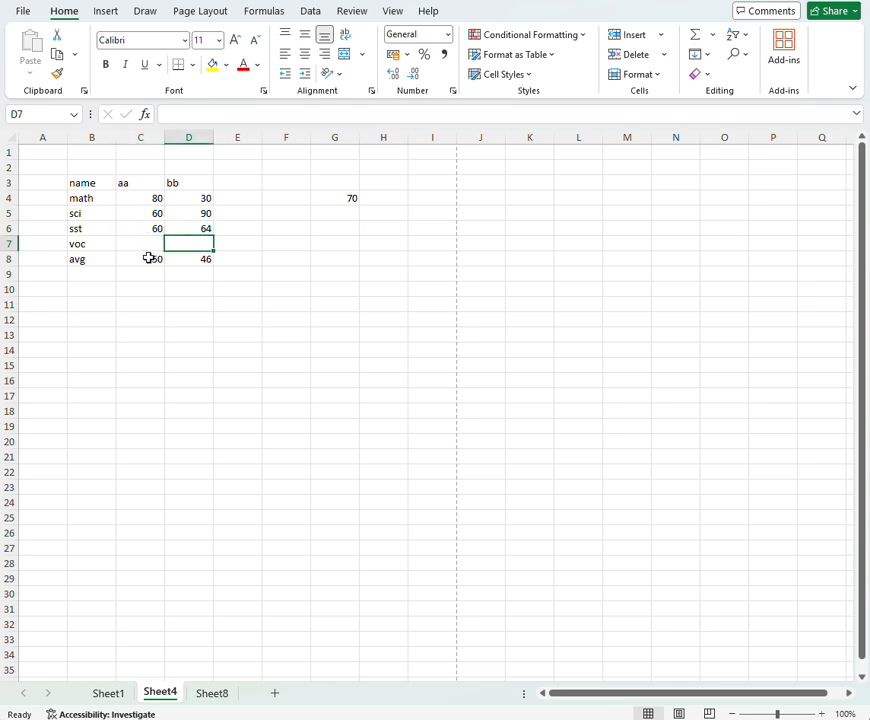
{"action": "left_click", "coordinate": [353, 201]}
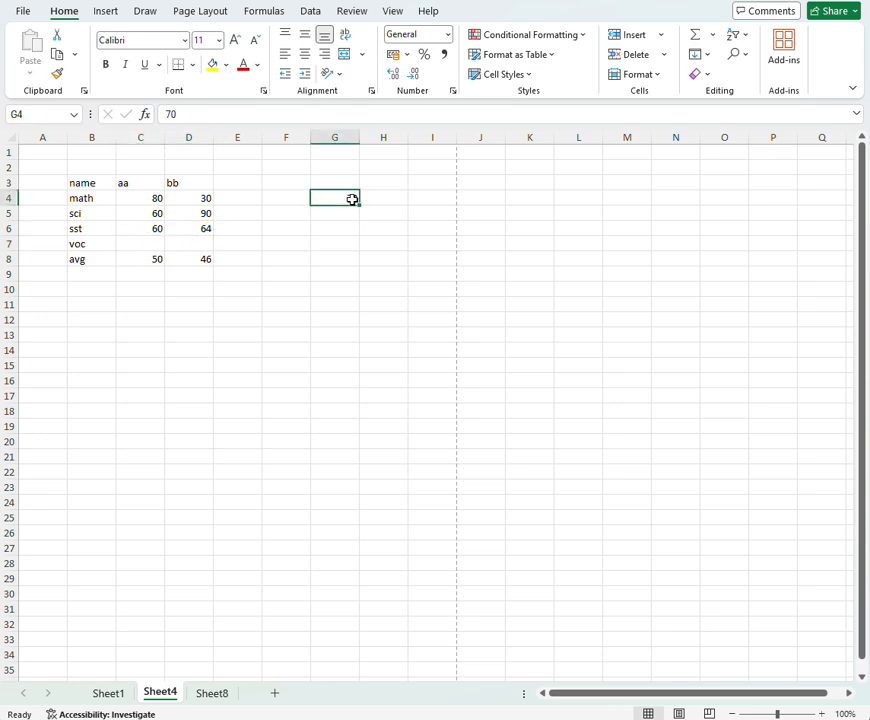
{"action": "left_click", "coordinate": [185, 260]}
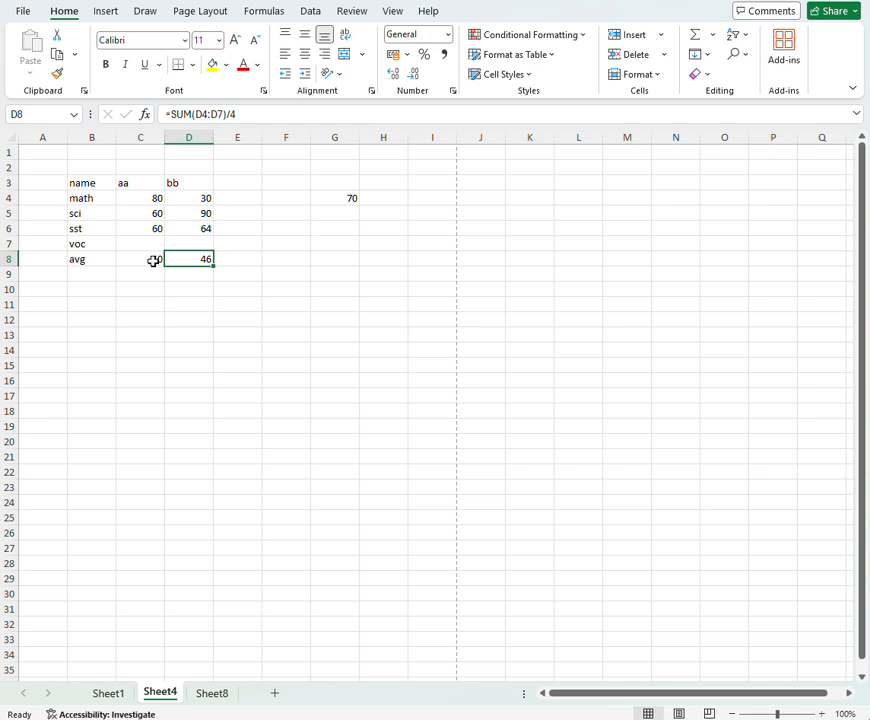
{"action": "left_click", "coordinate": [153, 260]}
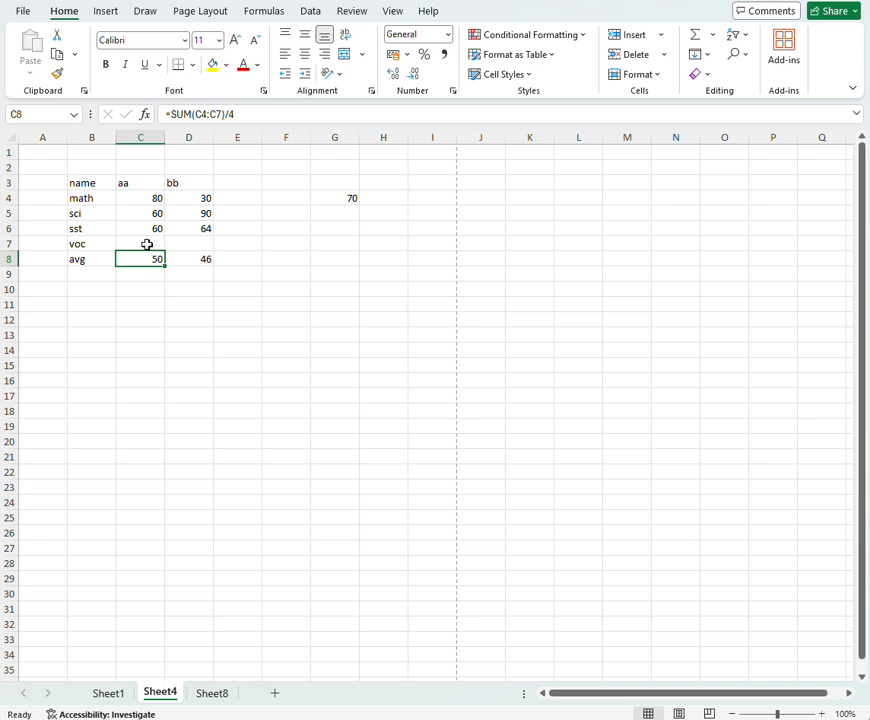
{"action": "left_click", "coordinate": [147, 244]}
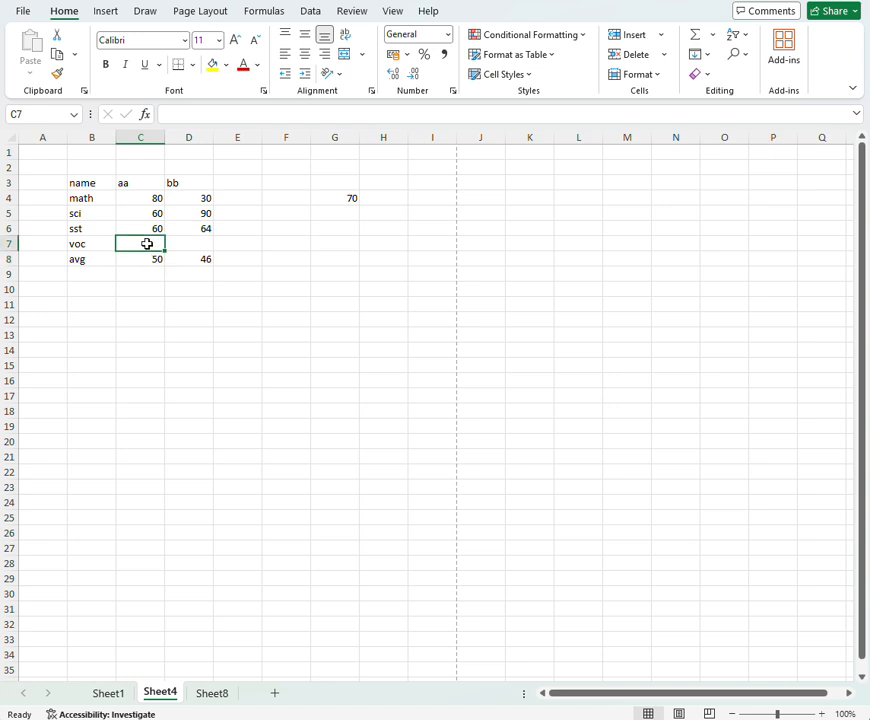
{"action": "left_click", "coordinate": [148, 259]}
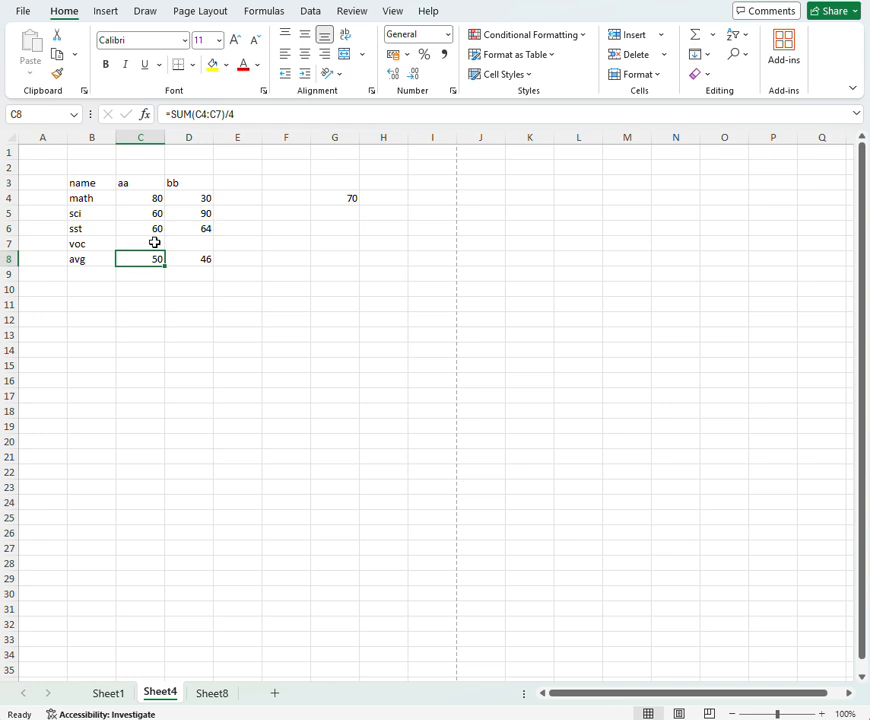
Step: Compare the average formulas in C8 and D8 with the blank voc cells C7 and D7
{"action": "left_click", "coordinate": [155, 243]}
{"action": "left_click", "coordinate": [155, 258]}
{"action": "left_click", "coordinate": [193, 259]}
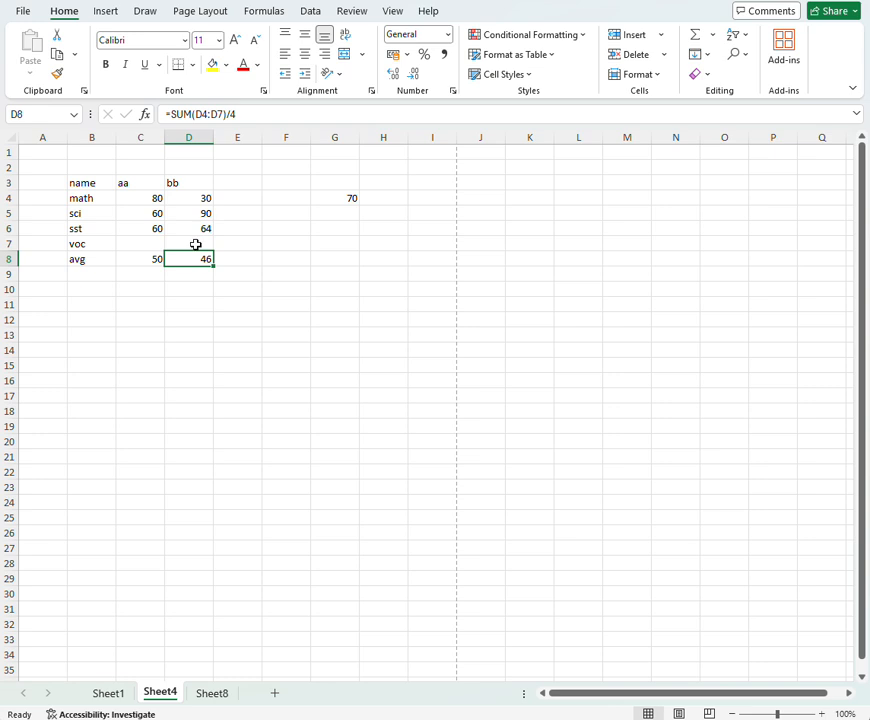
{"action": "left_click", "coordinate": [196, 244]}
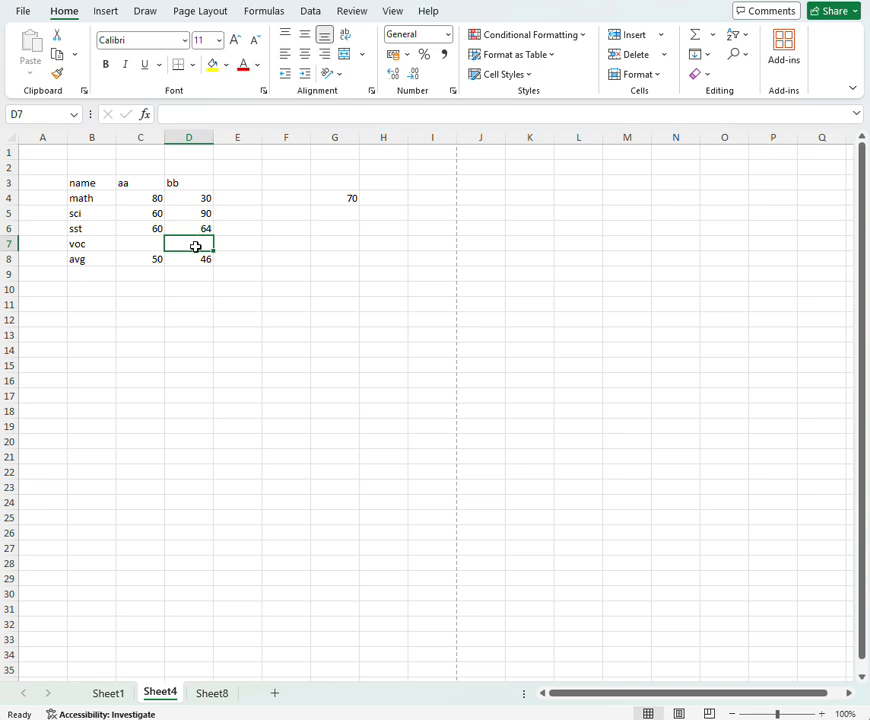
Step: Use Goal Seek to bring bb's average in D8 to 70 by changing the voc mark in D7, and keep the solution
{"action": "left_click", "coordinate": [196, 260]}
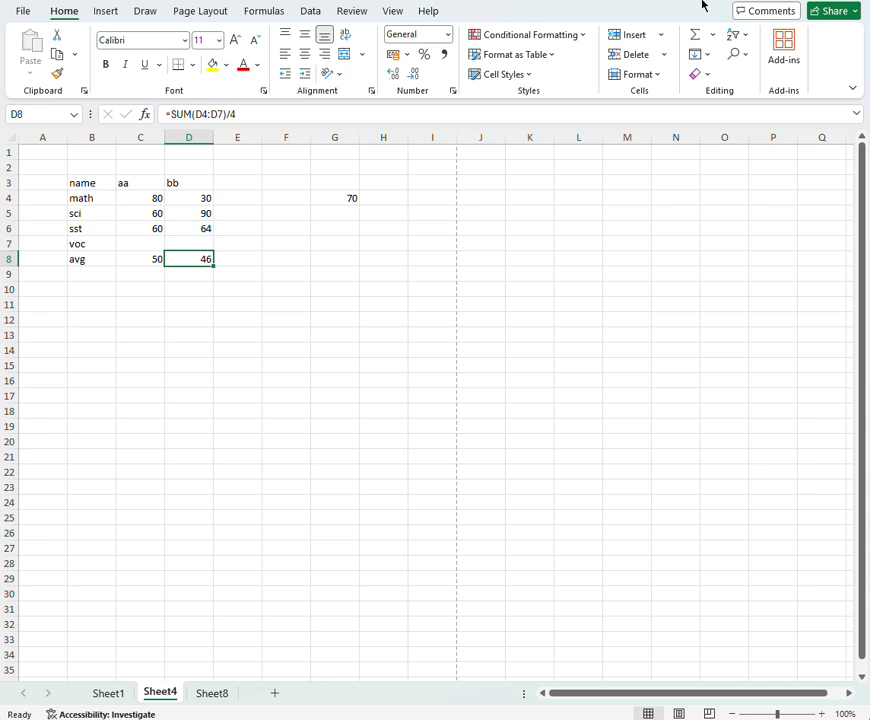
{"action": "left_click", "coordinate": [310, 14]}
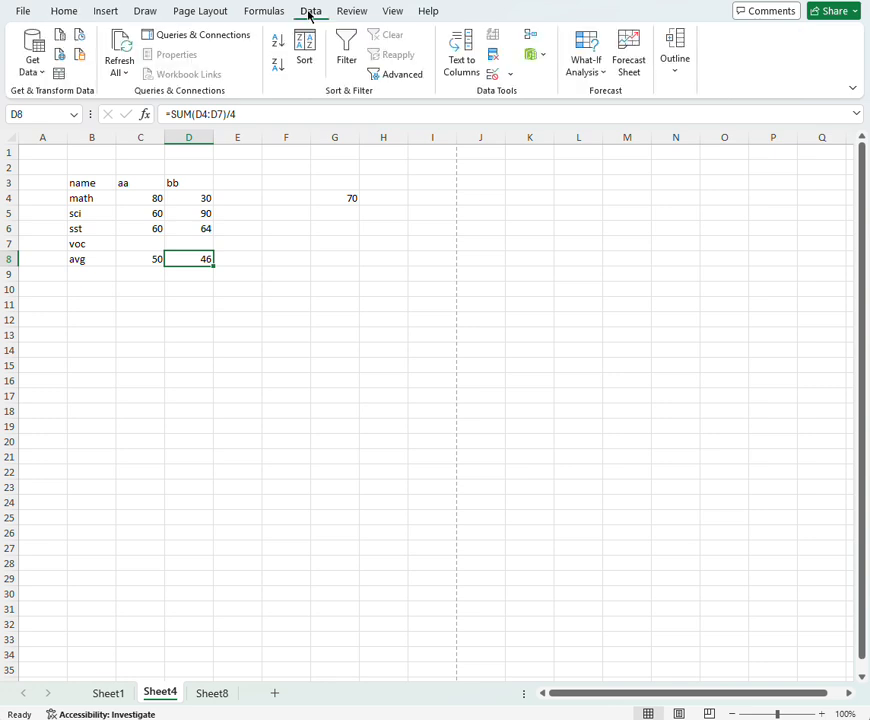
{"action": "left_click", "coordinate": [600, 76]}
{"action": "left_click", "coordinate": [600, 76]}
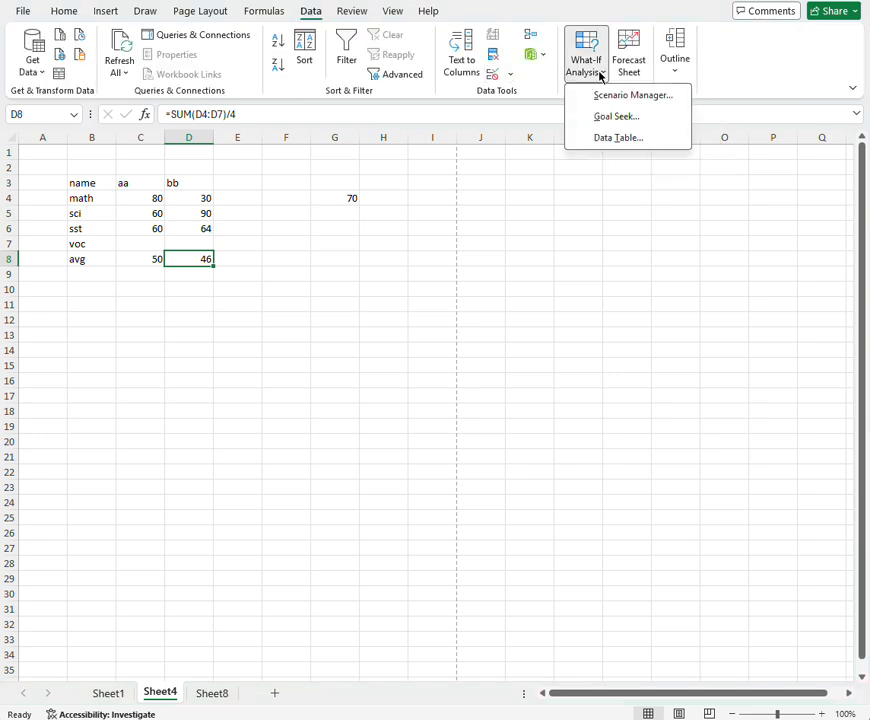
{"action": "left_click", "coordinate": [616, 117]}
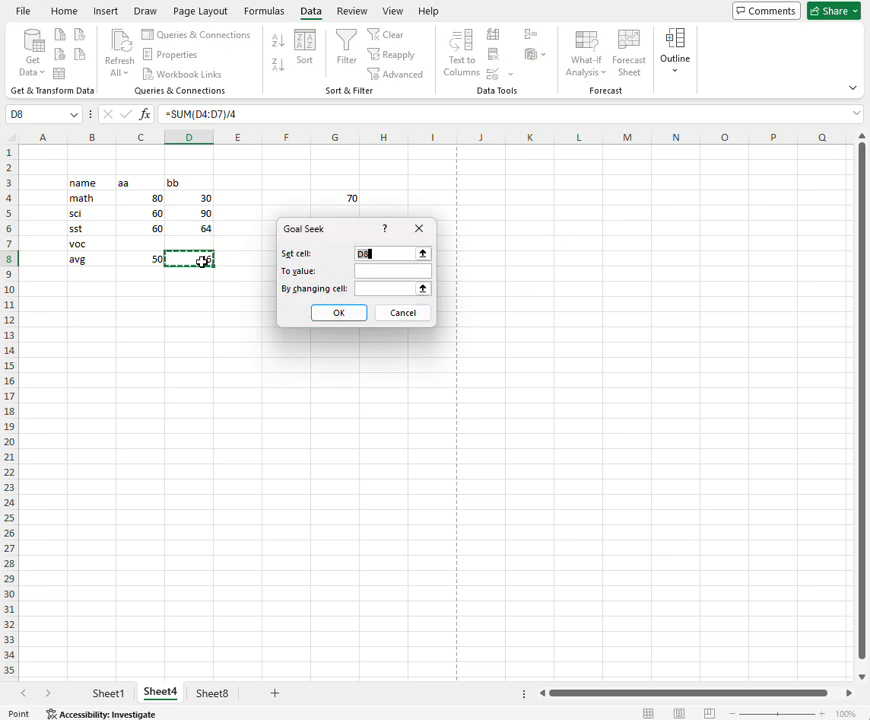
{"action": "left_click", "coordinate": [364, 271]}
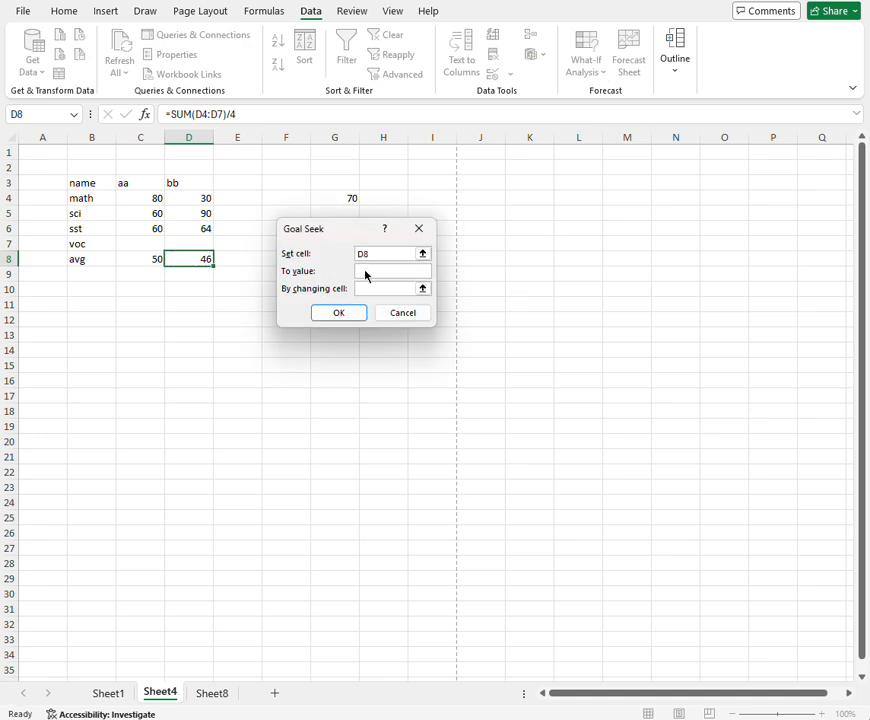
{"action": "type", "text": "70"}
{"action": "left_click", "coordinate": [369, 288]}
{"action": "left_click", "coordinate": [202, 239]}
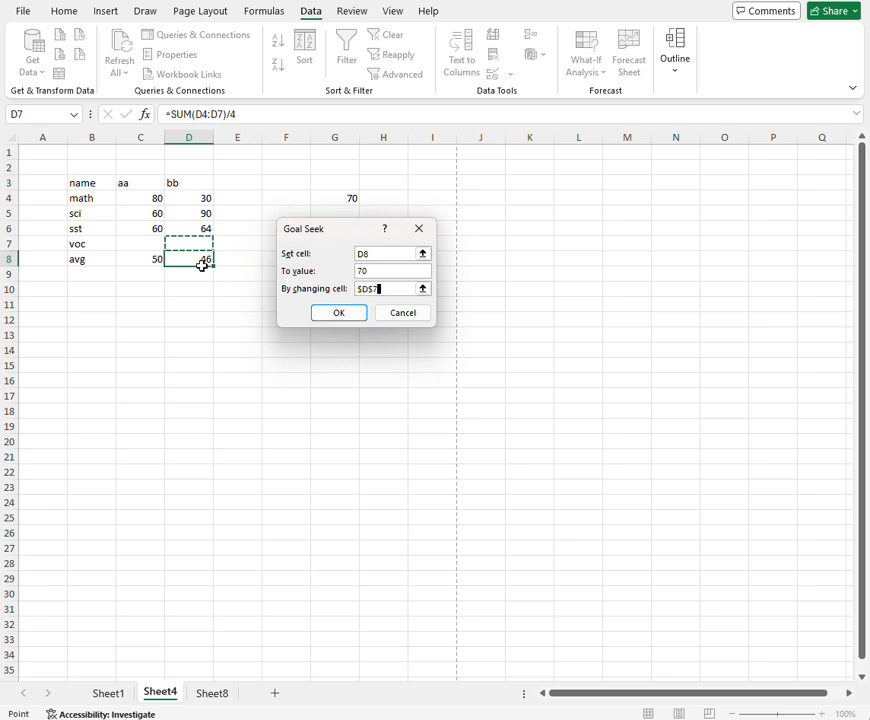
{"action": "left_click", "coordinate": [348, 314]}
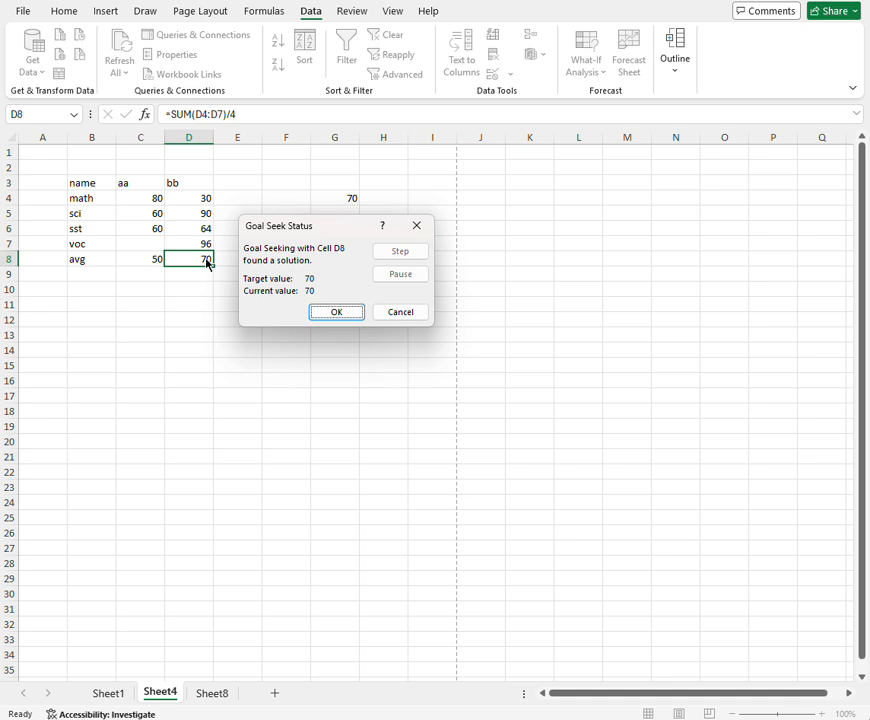
{"action": "left_click", "coordinate": [340, 312]}
Step: Use Goal Seek to bring aa's average in C8 to 70 by changing the voc mark in C7, and keep the solution
{"action": "left_click", "coordinate": [132, 241]}
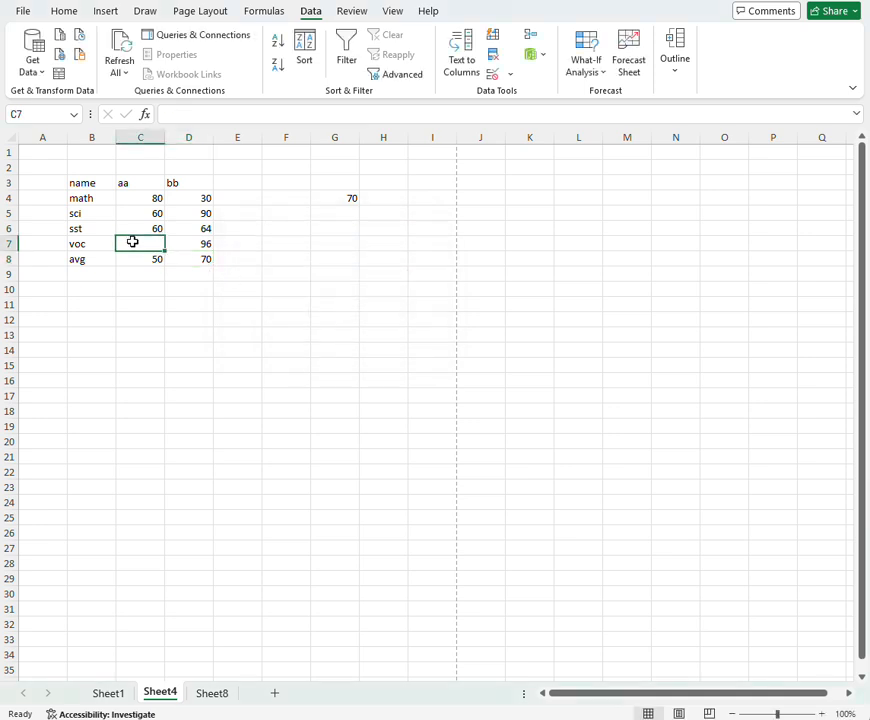
{"action": "left_click", "coordinate": [146, 259]}
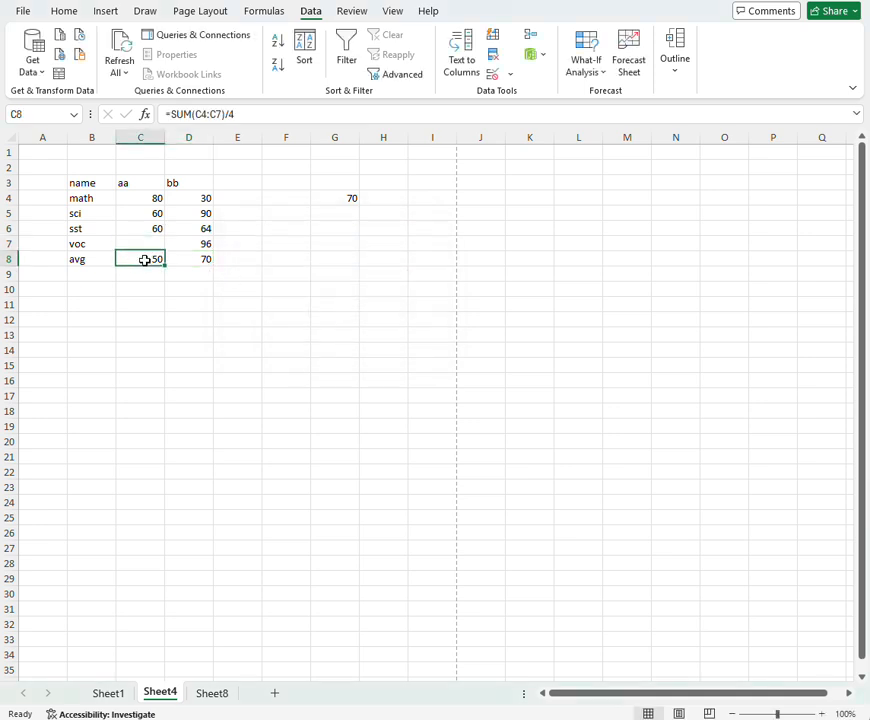
{"action": "left_click", "coordinate": [590, 74]}
{"action": "left_click", "coordinate": [604, 117]}
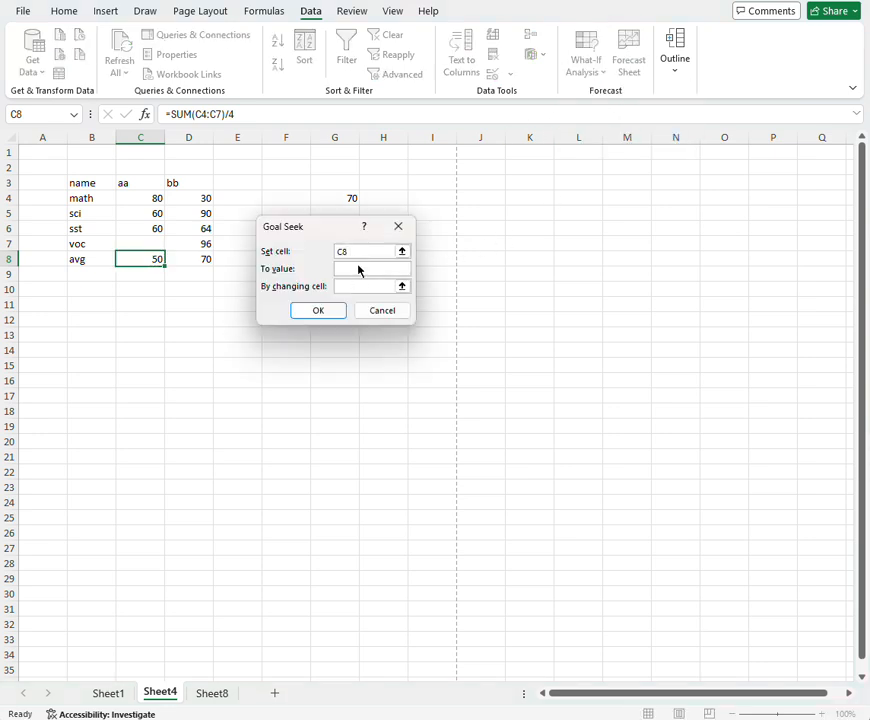
{"action": "left_click", "coordinate": [357, 266]}
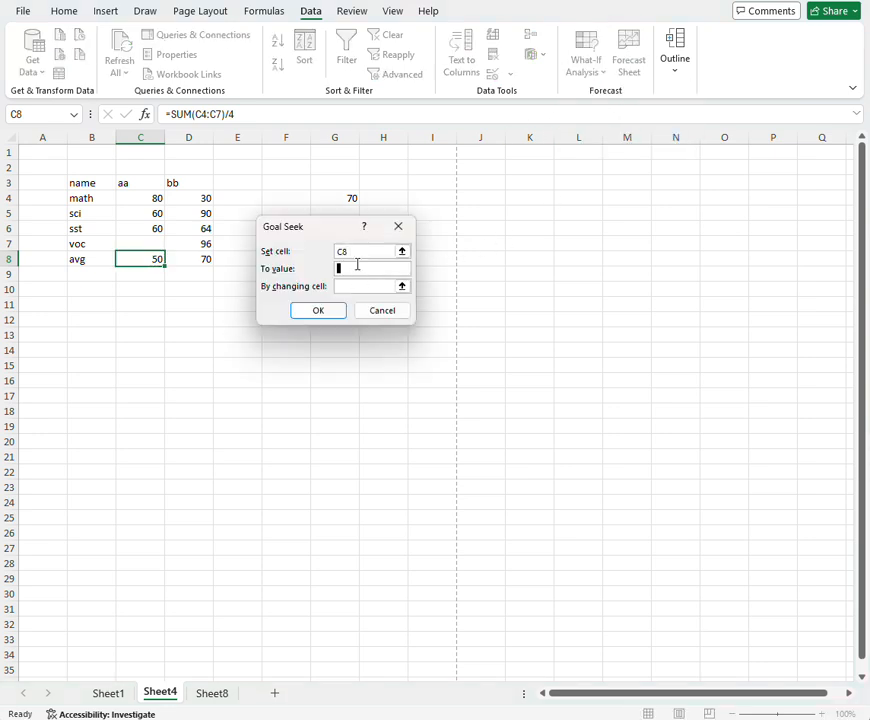
{"action": "type", "text": "70"}
{"action": "left_click", "coordinate": [338, 287]}
{"action": "left_click", "coordinate": [150, 246]}
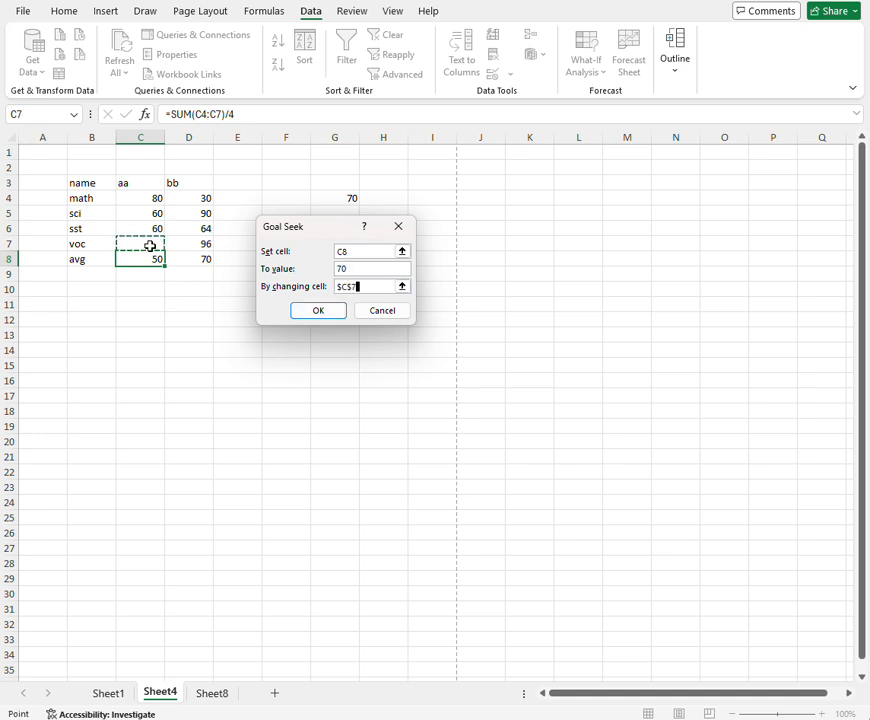
{"action": "left_click", "coordinate": [307, 311]}
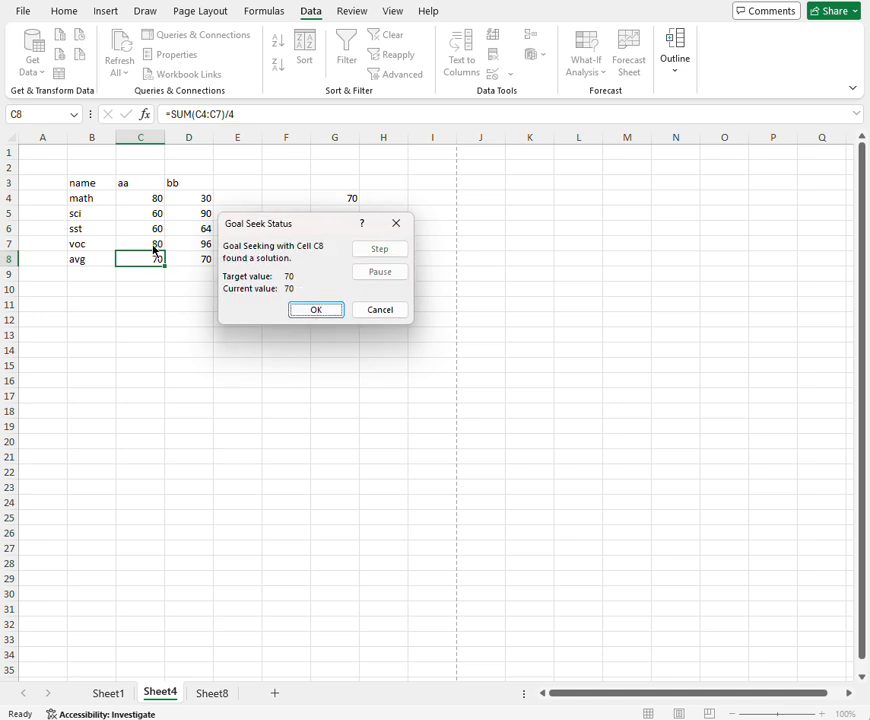
{"action": "left_click", "coordinate": [314, 310]}
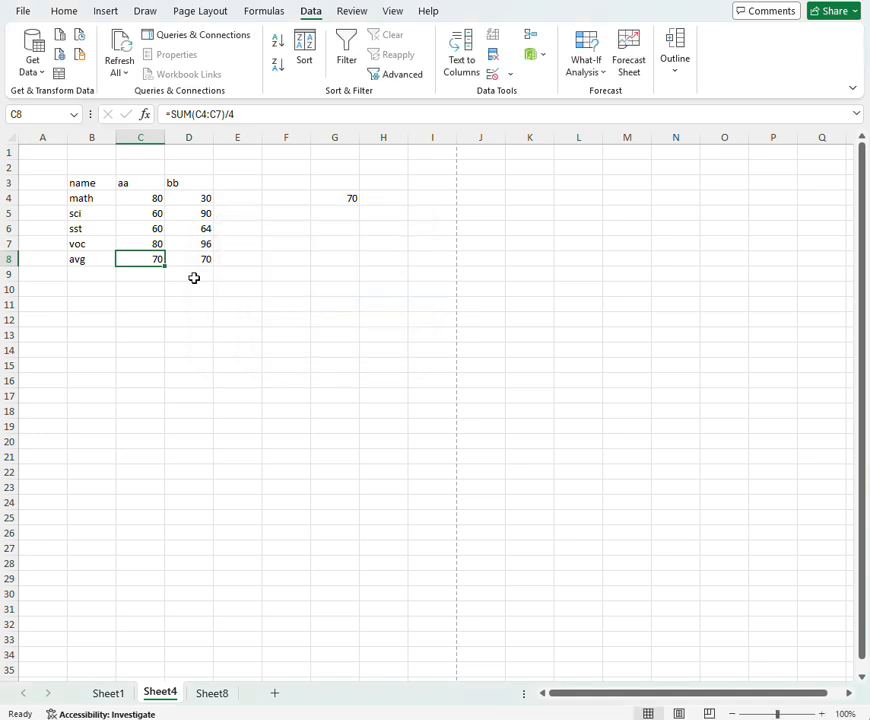
Step: Examine the calculated voc marks of aa and bb in cells C7 and D7
{"action": "left_click", "coordinate": [151, 244]}
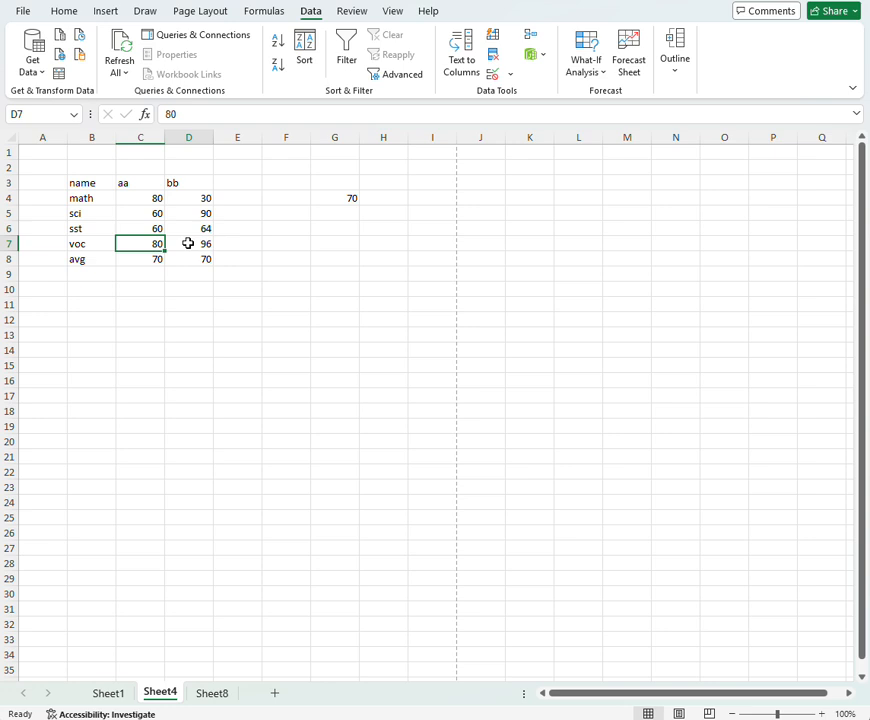
{"action": "left_click", "coordinate": [188, 243]}
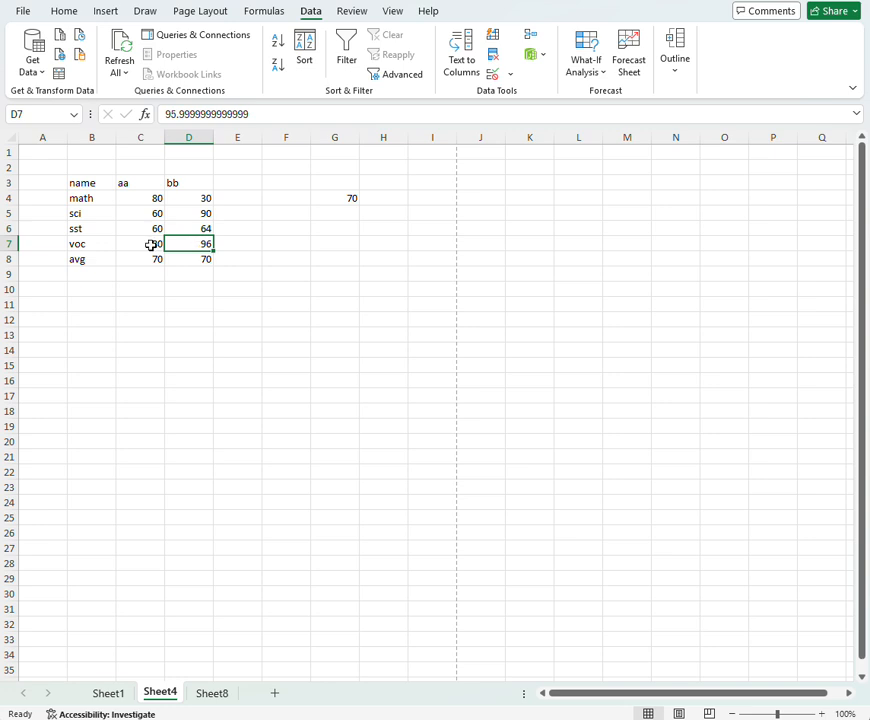
{"action": "left_click", "coordinate": [155, 243]}
{"action": "left_click", "coordinate": [199, 238]}
{"action": "left_click", "coordinate": [146, 244]}
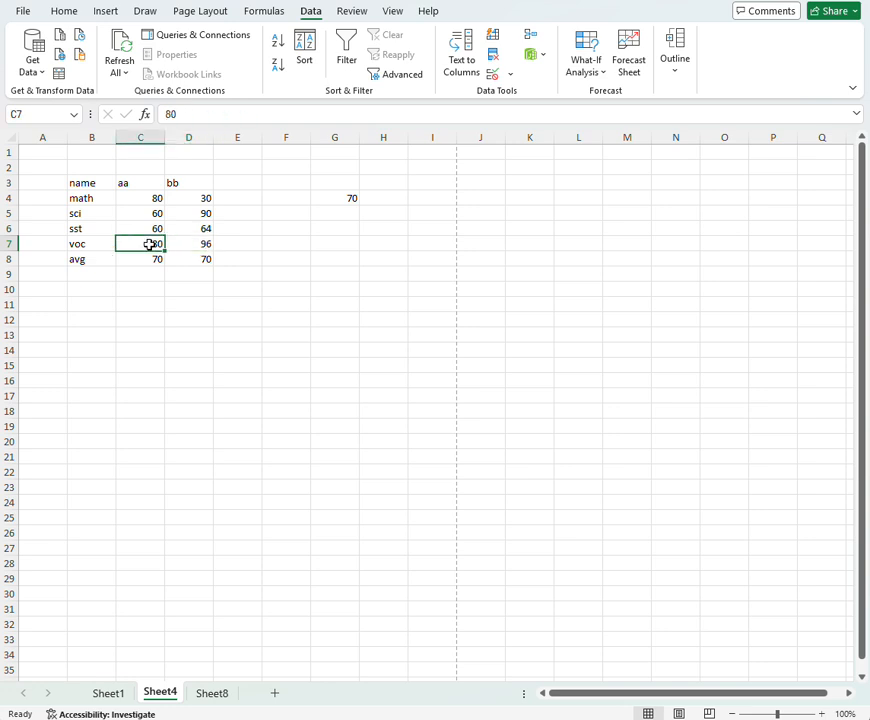
{"action": "left_click", "coordinate": [183, 242]}
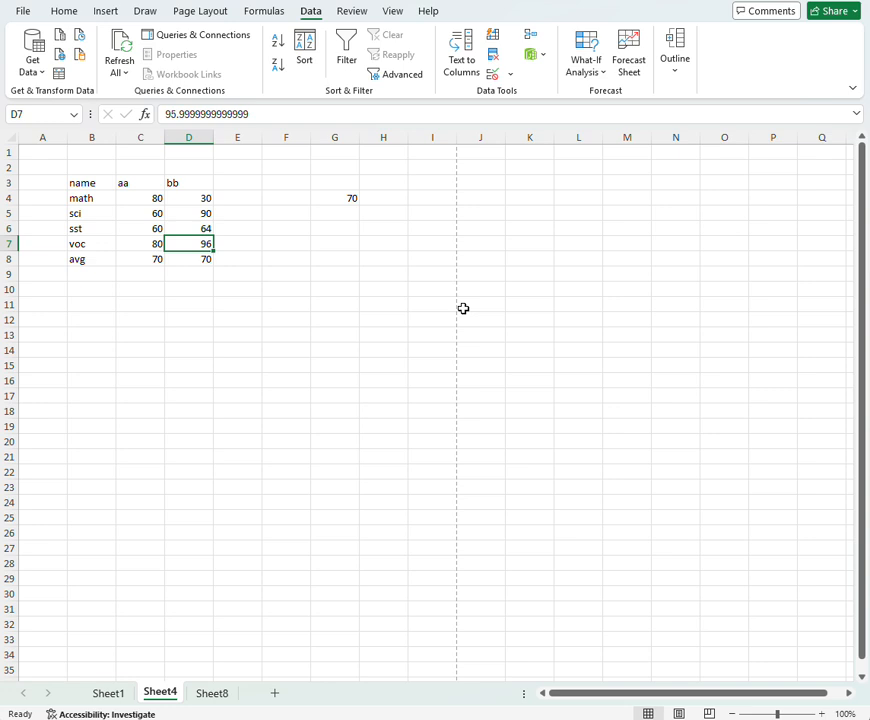
Step: Clear the target average in cell G4
{"action": "left_click", "coordinate": [345, 198]}
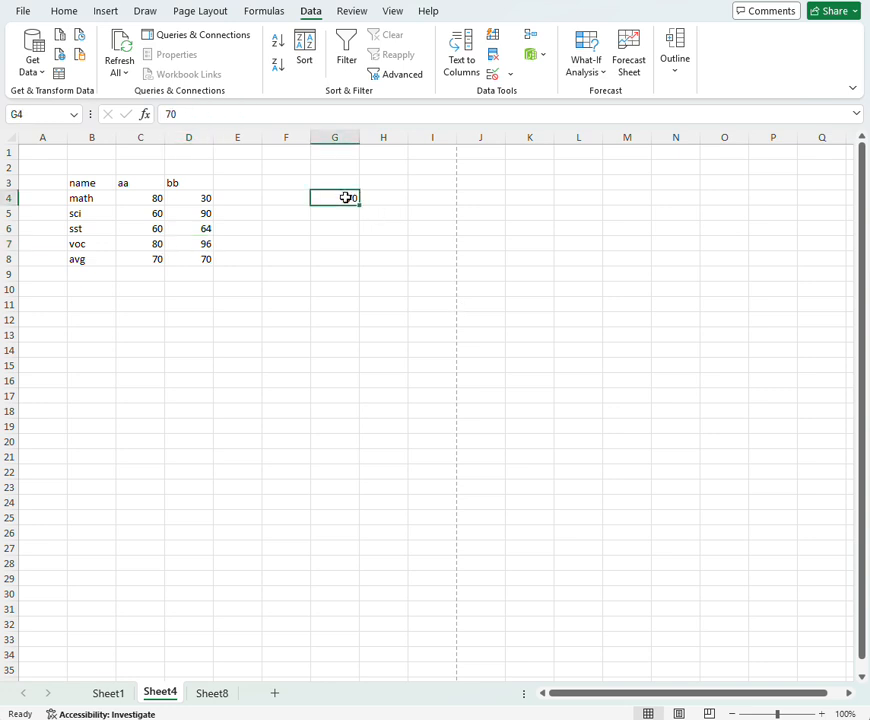
{"action": "key", "text": "Delete"}
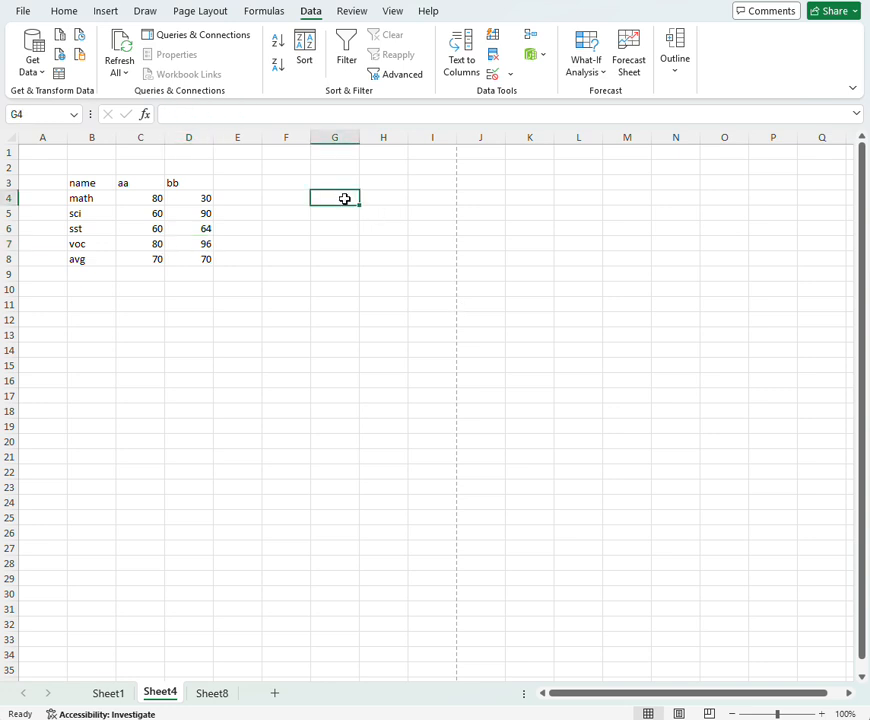